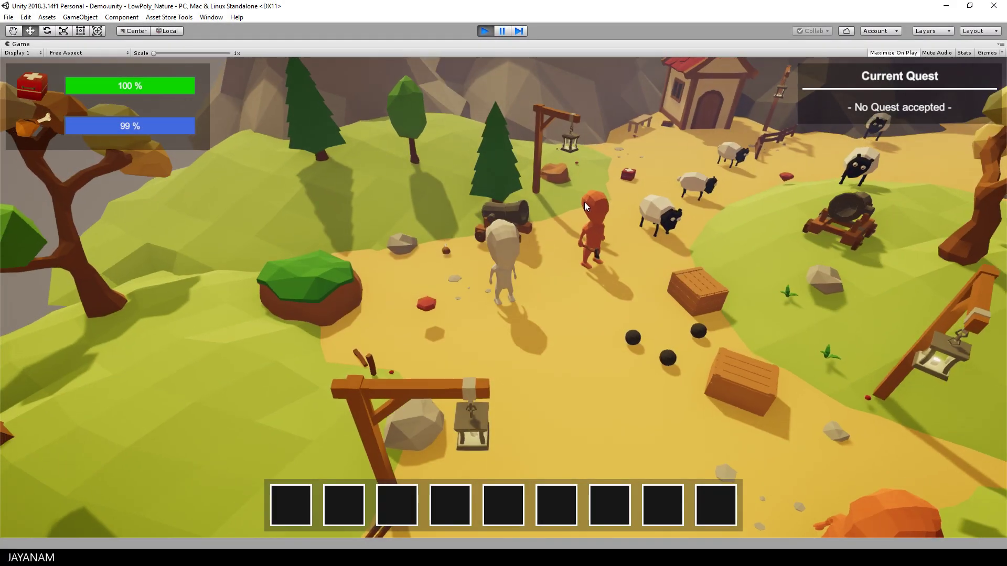
Walk the player to the campfire NPC and decline the quest with 'No time for that'.
right_click_drag(584, 201, 915, 184)
key("w")
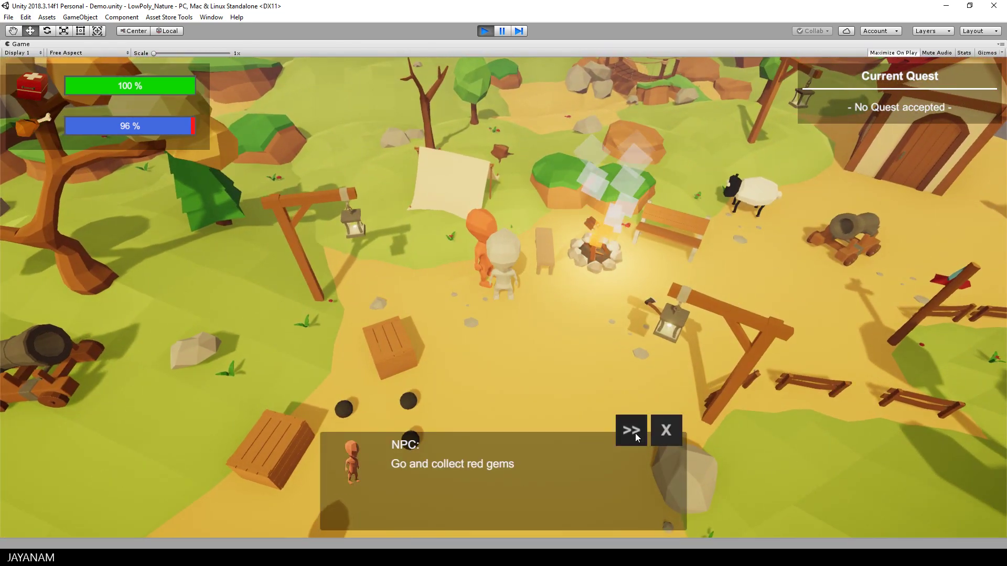
left_click(634, 431)
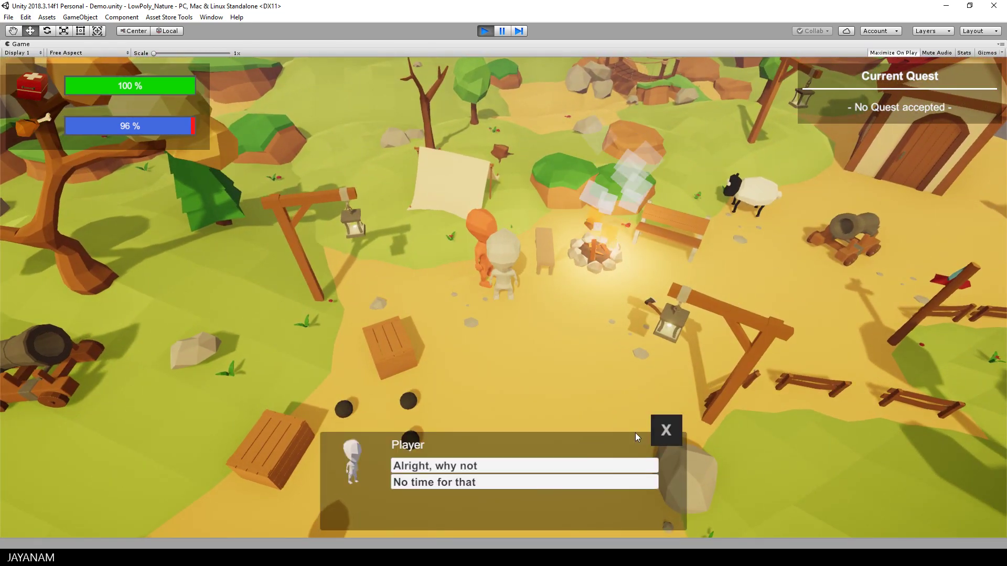
left_click(471, 480)
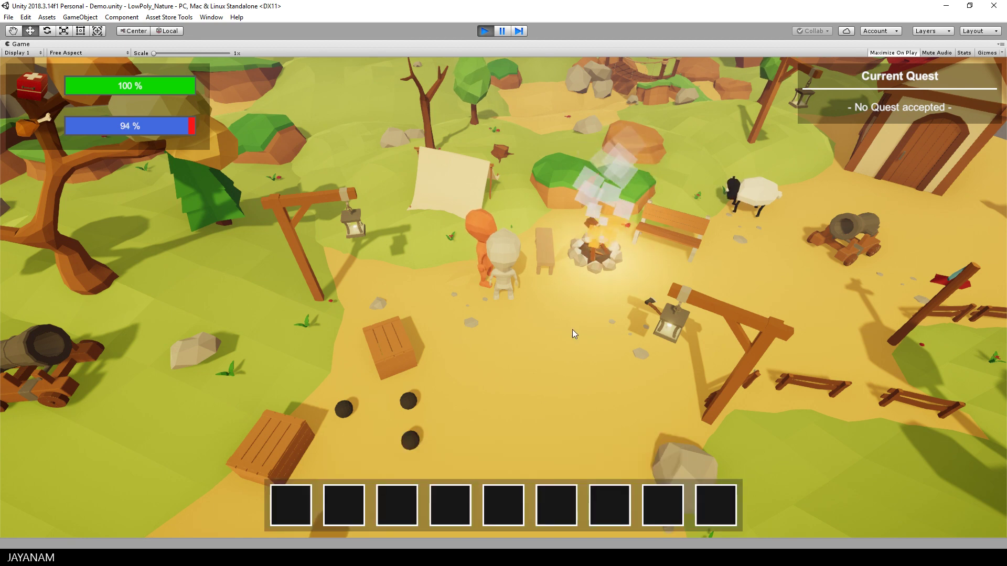
Talk to the NPC again and accept the red gem quest with 'Alright, why not'.
scroll(571, 329, "down", 3)
scroll(572, 329, "up", 3)
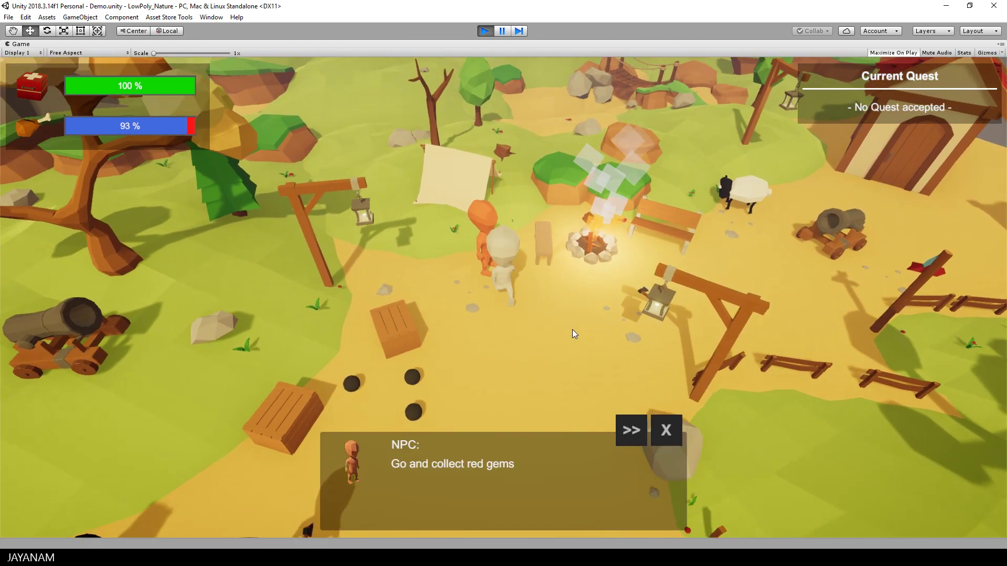
left_click(634, 431)
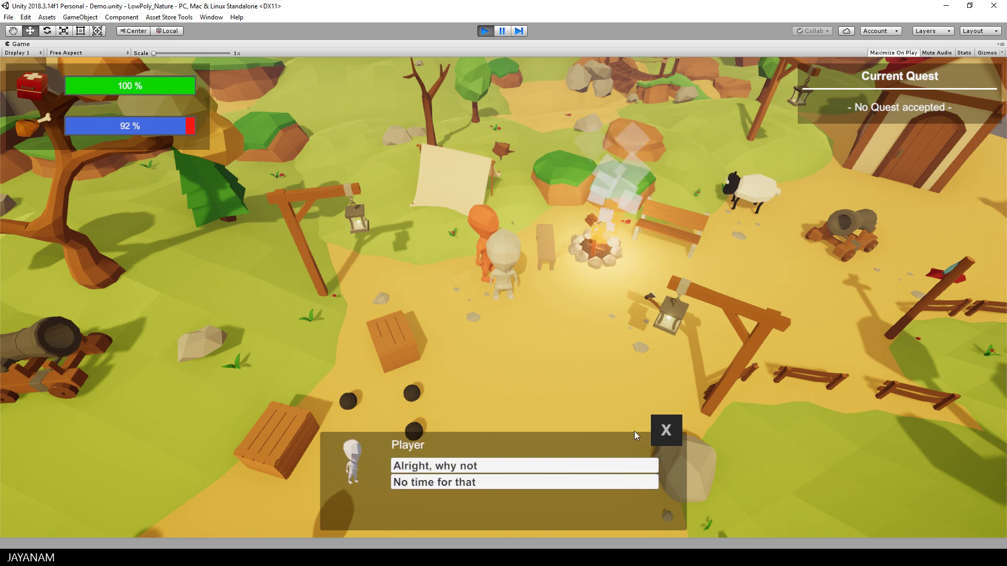
left_click(451, 469)
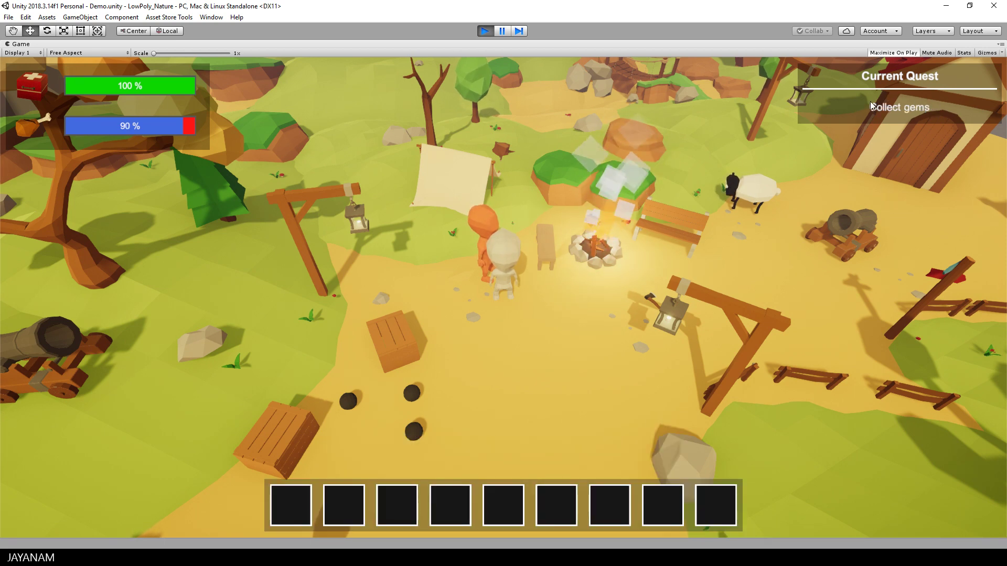
Walk the player past the campfire up to a red gem.
key("e")
key("d")
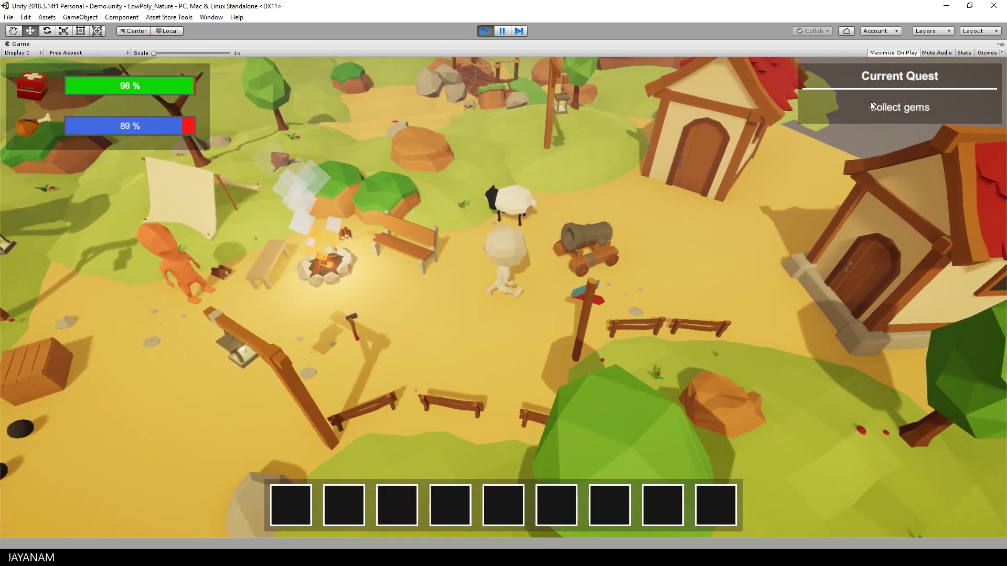
key("a")
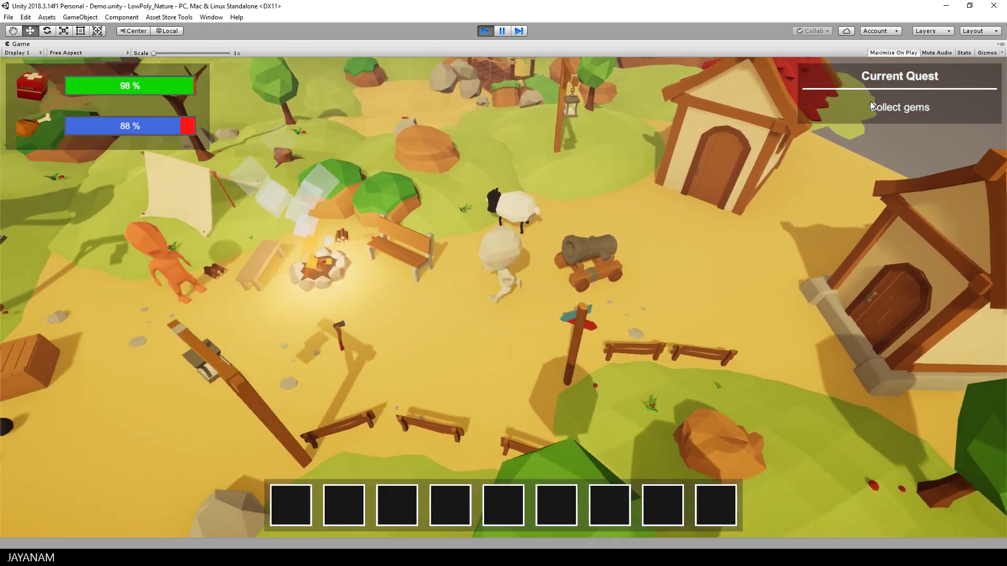
key("s")
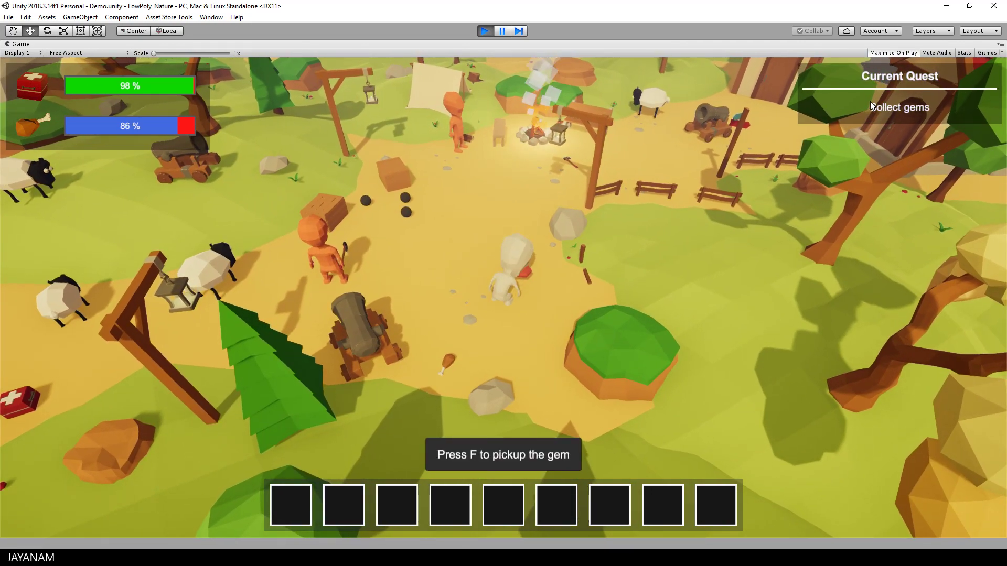
key("f")
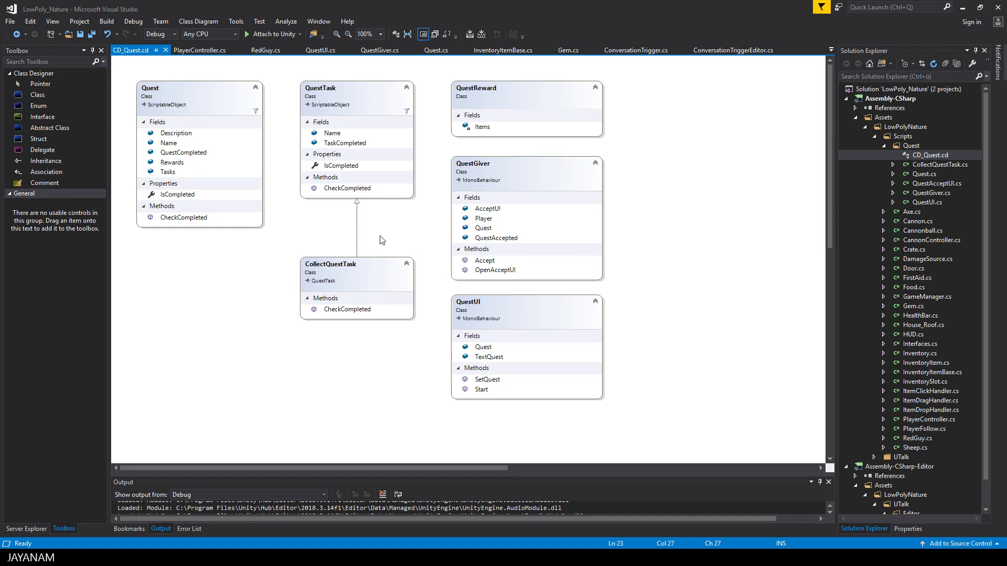
left_click(220, 88)
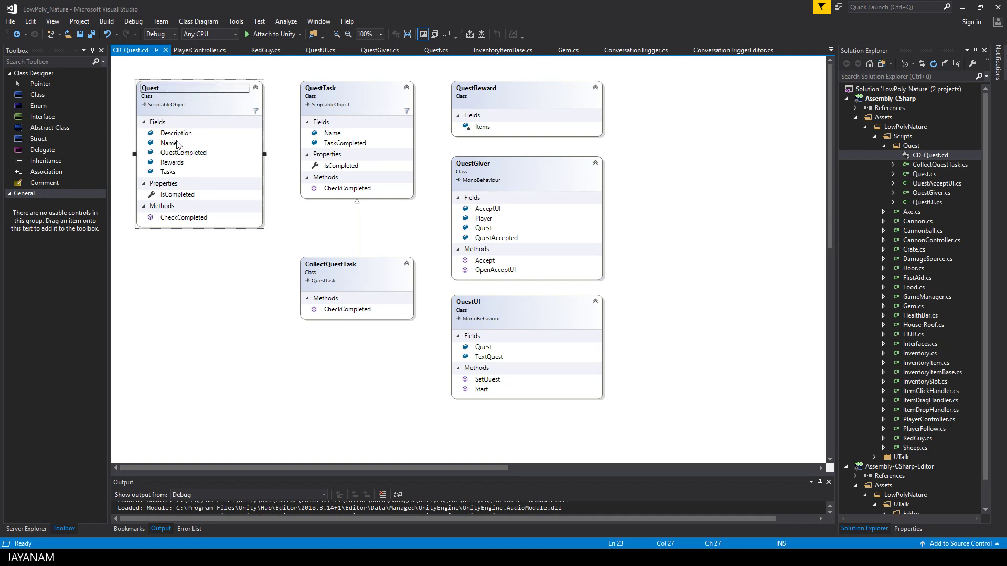
left_click(188, 153)
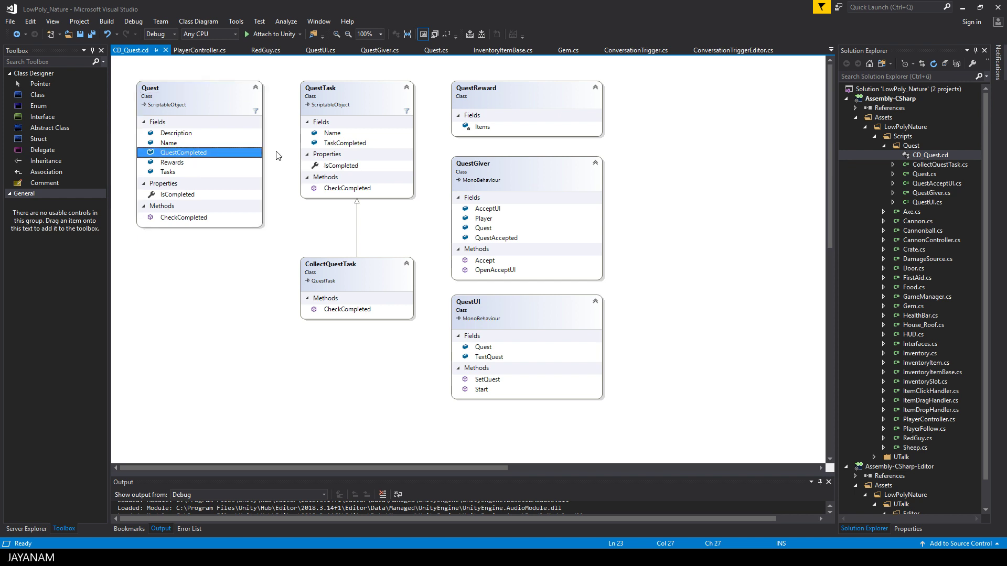
left_click(172, 173)
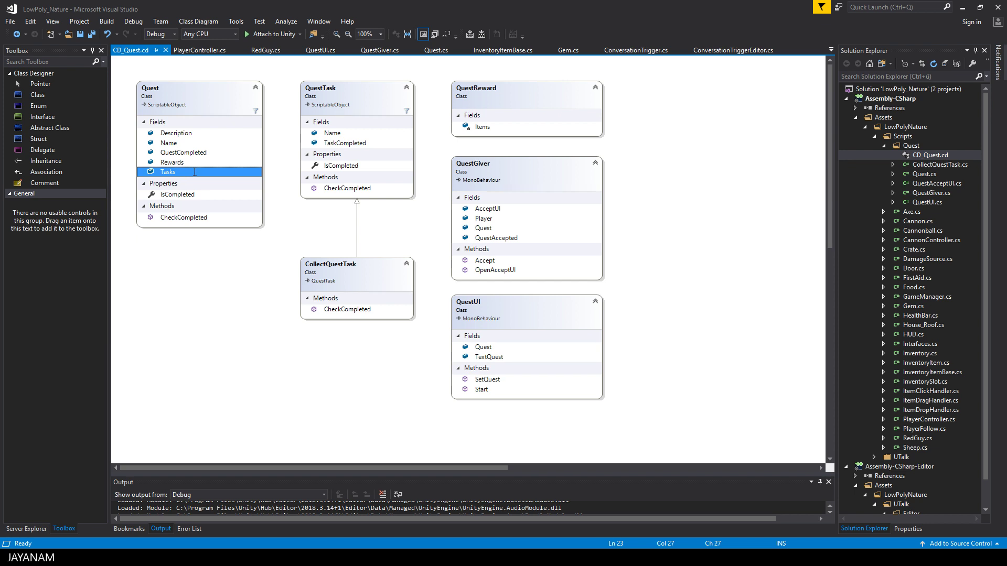
left_click(380, 92)
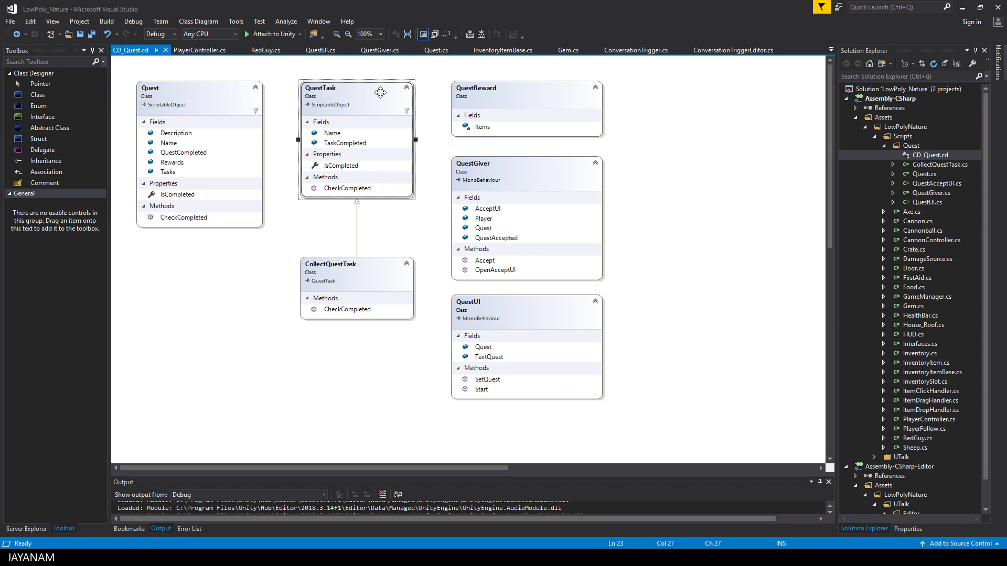
left_click(353, 189)
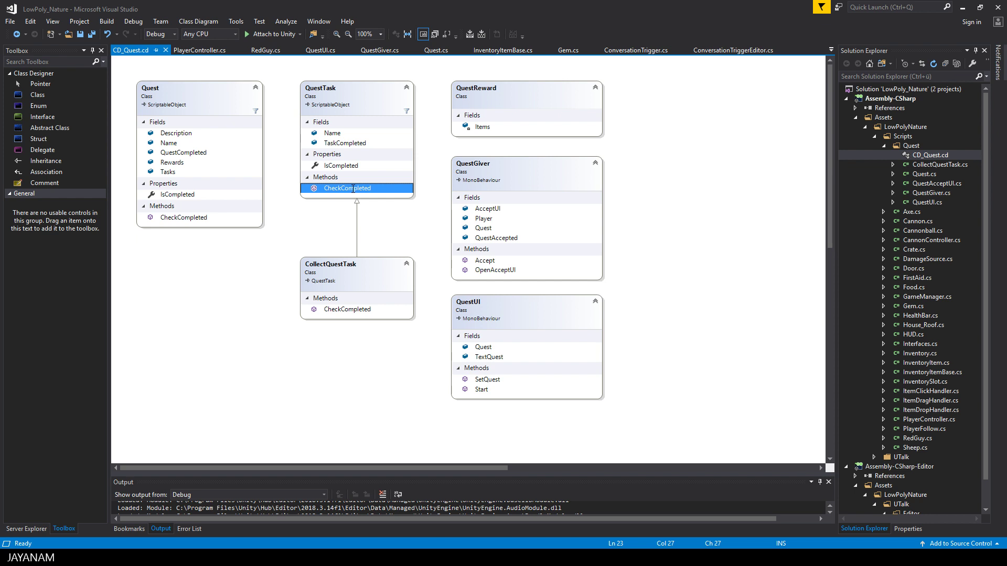
left_click(374, 265)
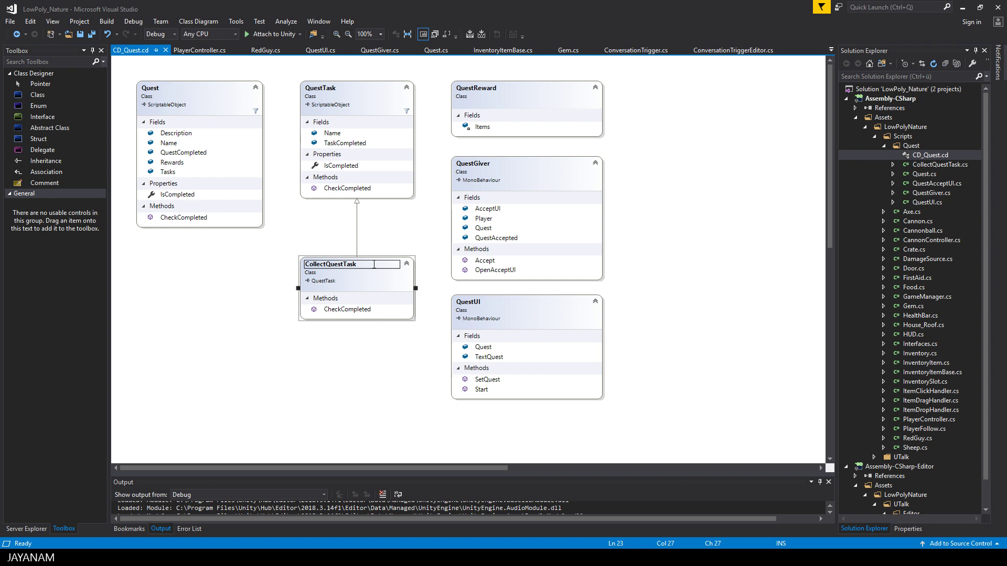
left_click(372, 278)
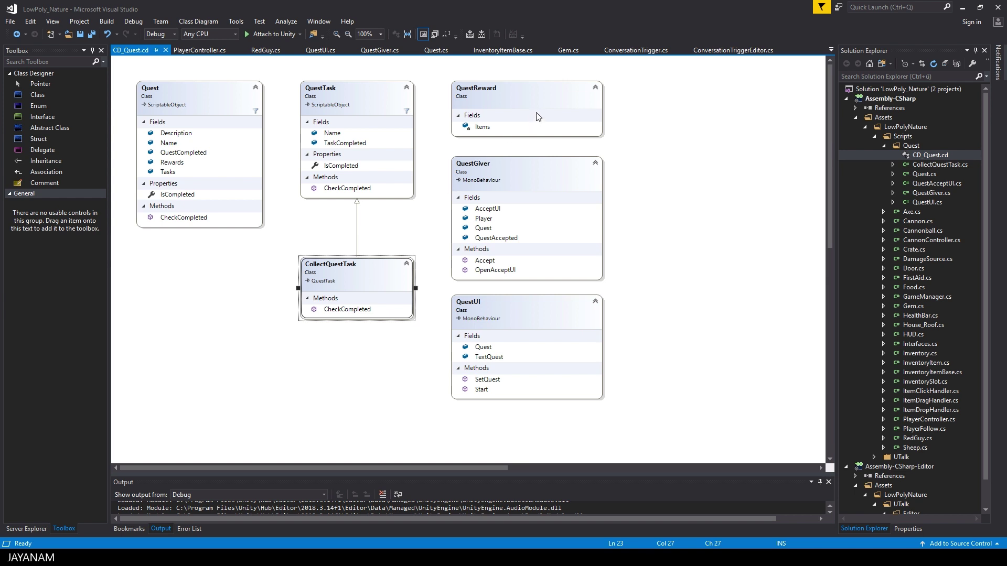
left_click(534, 95)
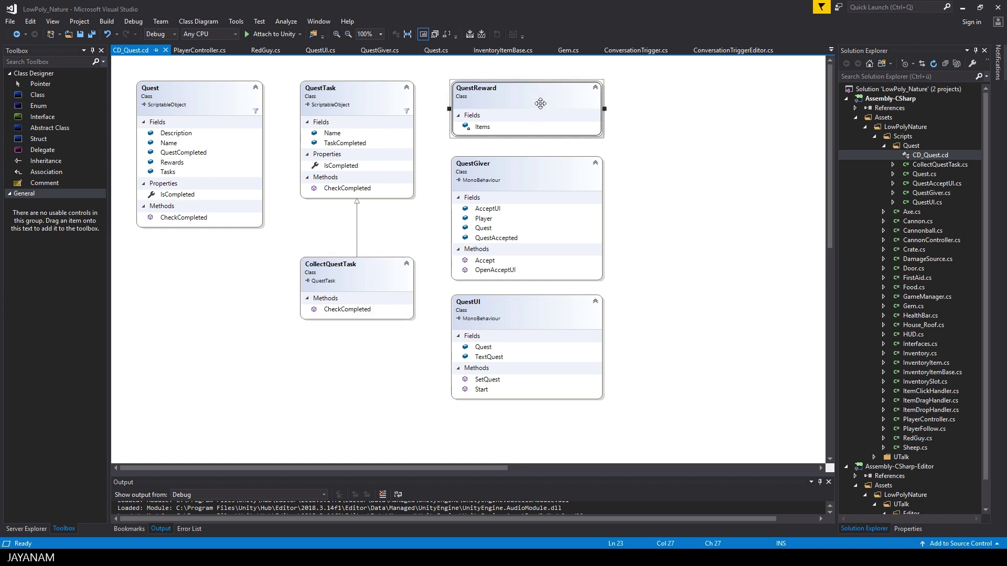
left_click(485, 127)
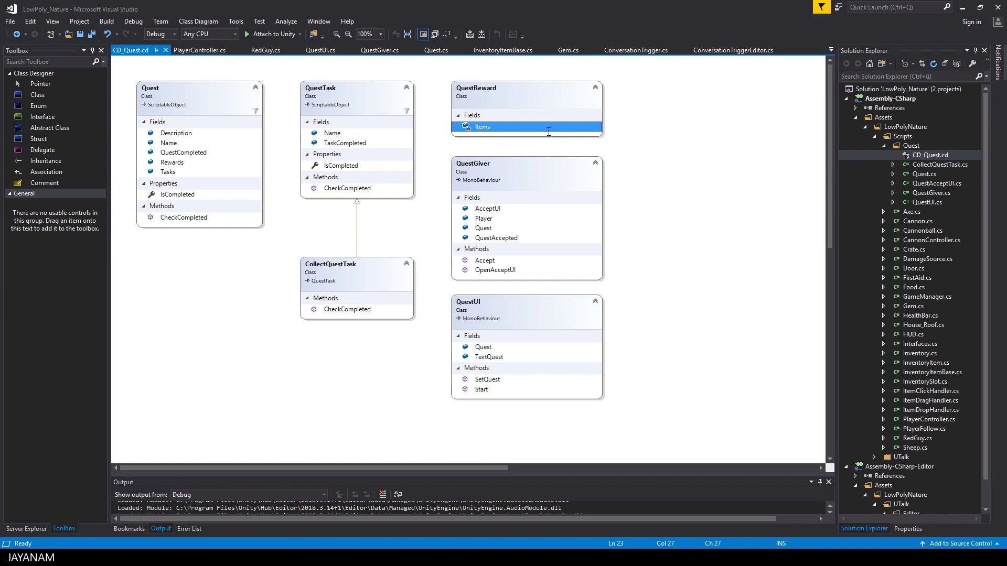
left_click(514, 168)
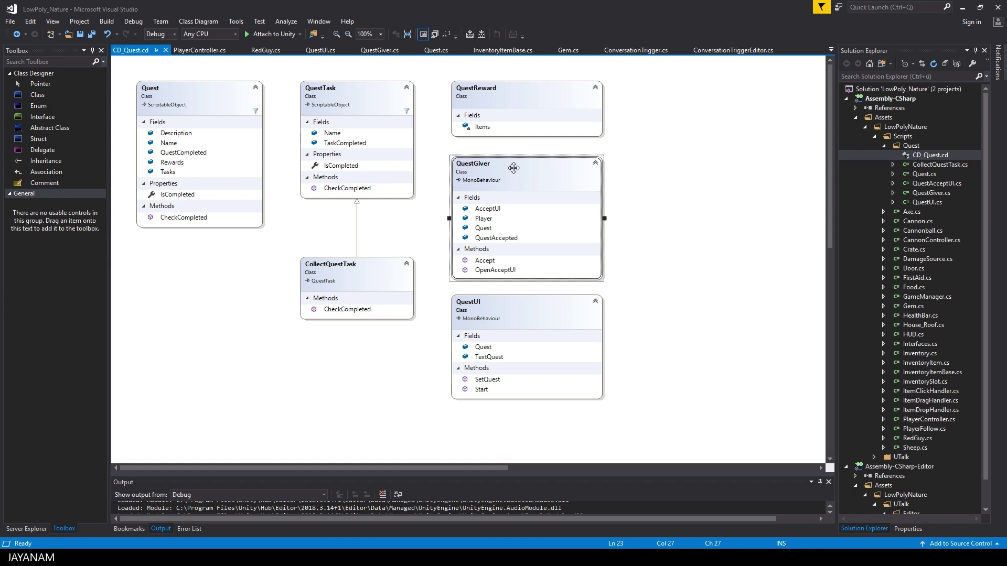
left_click(538, 303)
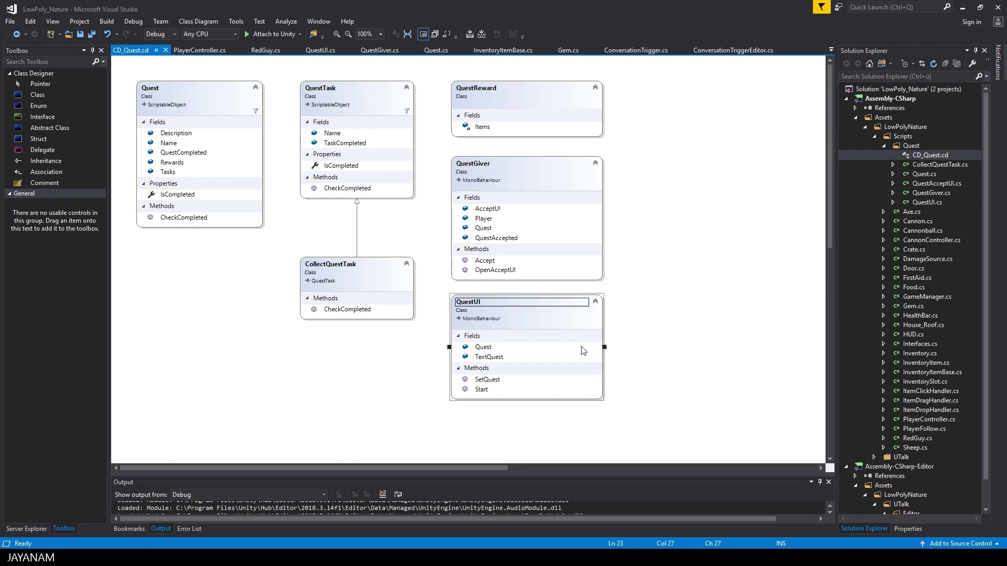
left_click(498, 358)
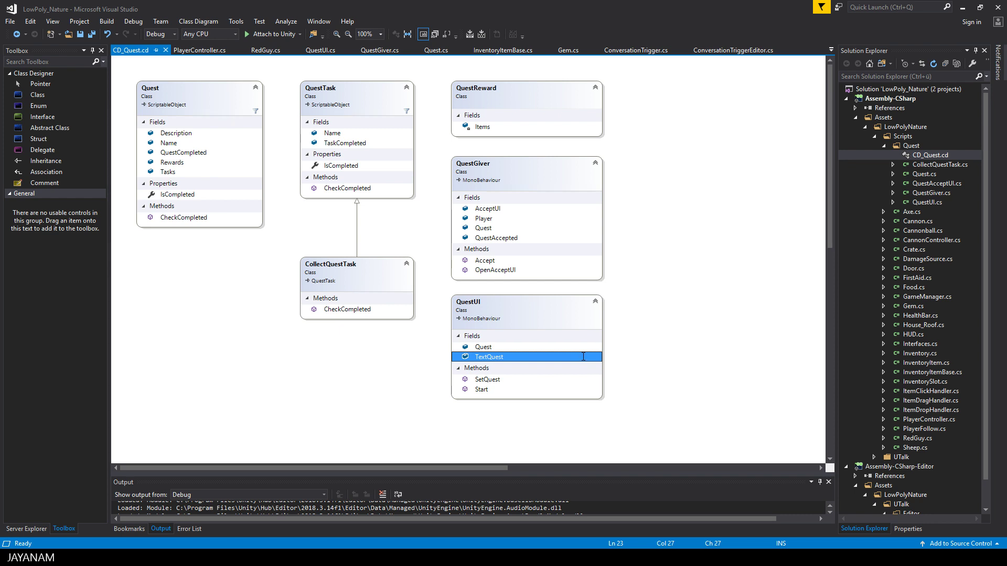
Select the QuestGiver character in the scene and frame it with the tent behind.
key("alt+Tab")
middle_click_drag(514, 264, 448, 247)
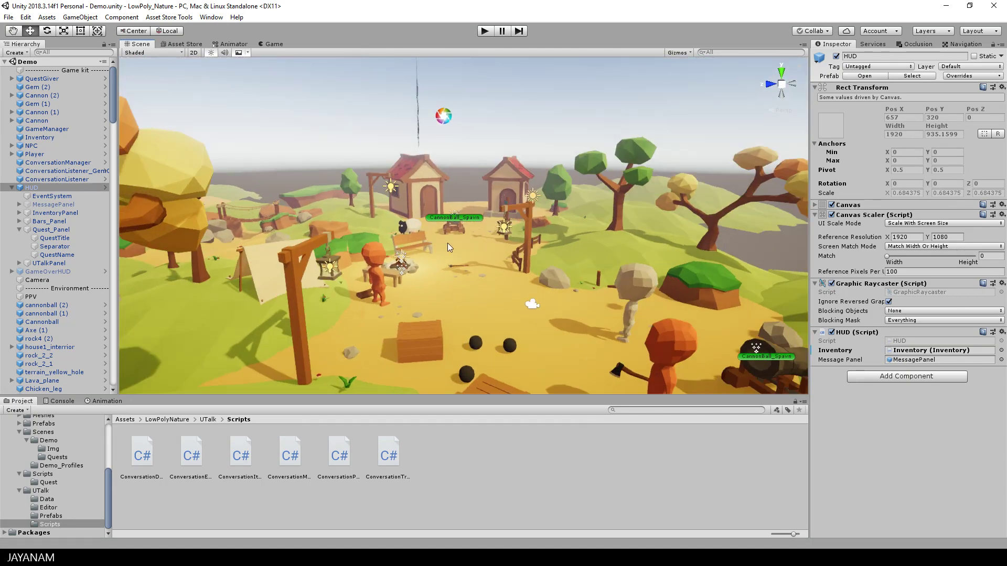
left_click(397, 265)
key("f")
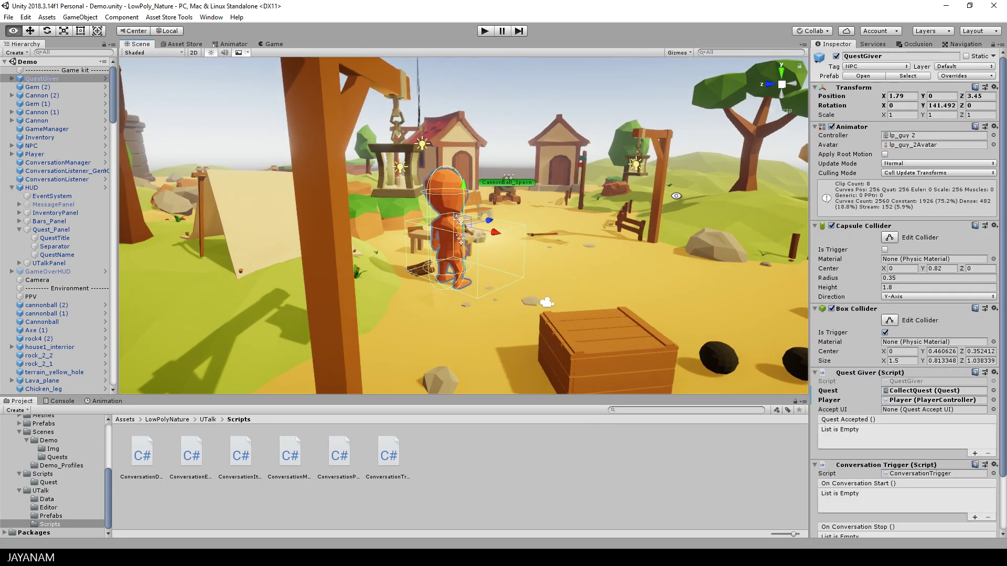
left_click_drag(399, 262, 465, 245, "alt")
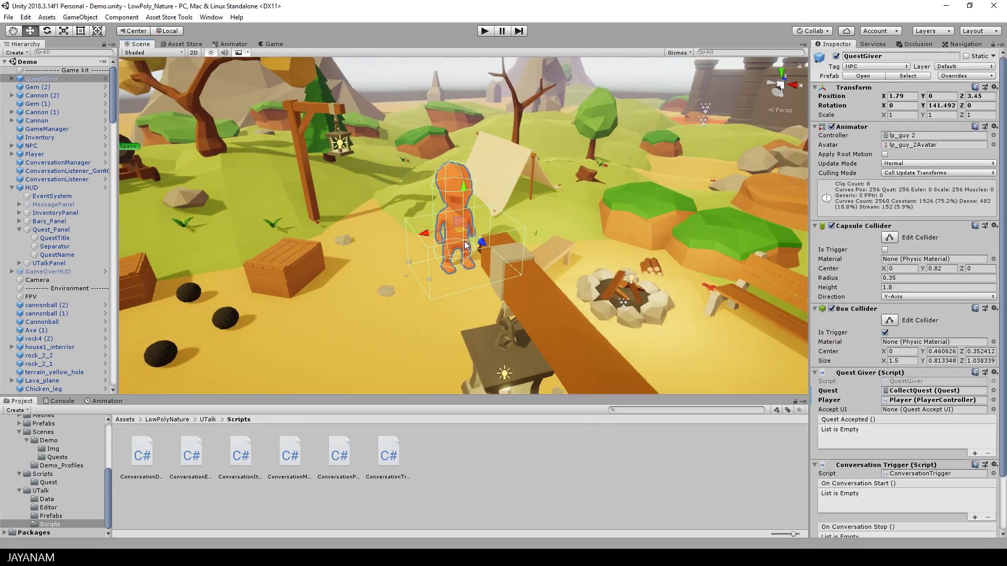
Ping QuestGiver's quest and inspect the CollectQuest and CollectRedGemsTask assets in Quests.
left_click(909, 381)
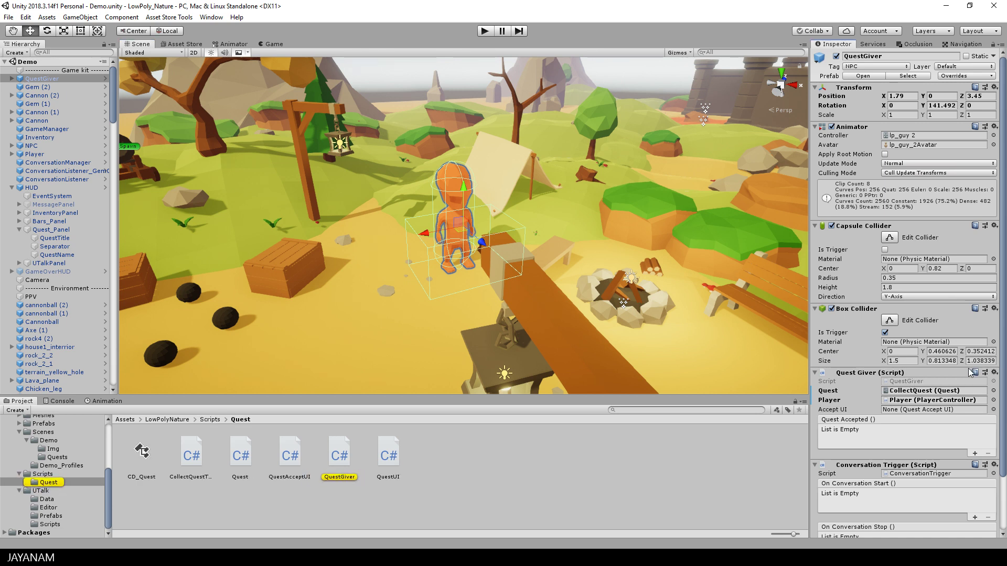
left_click(922, 391)
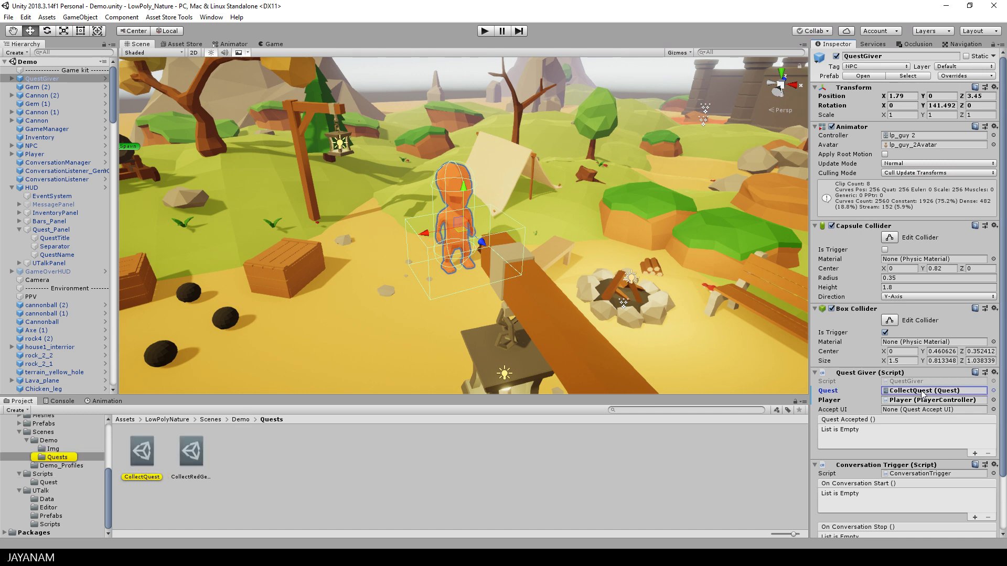
left_click(923, 400)
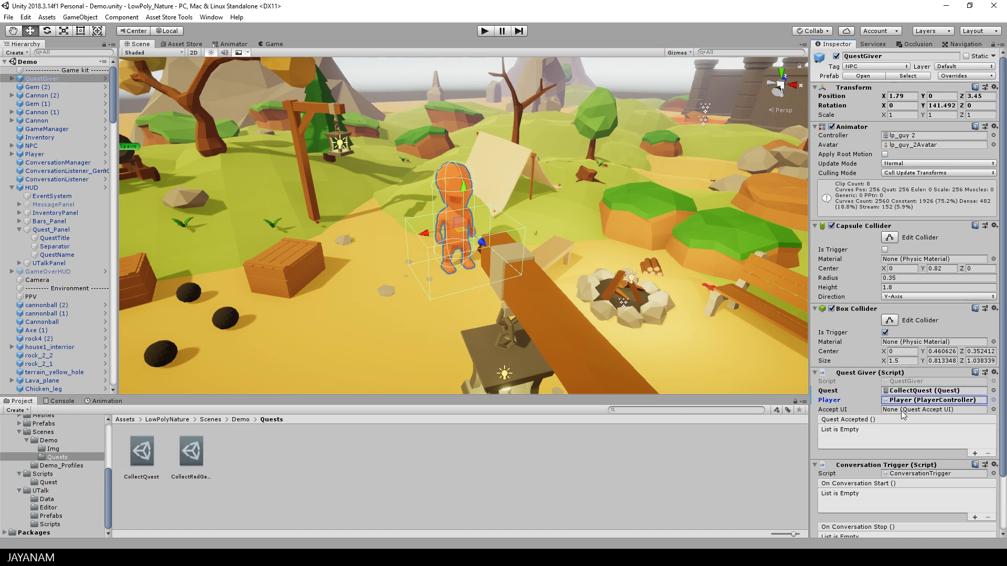
left_click(149, 451)
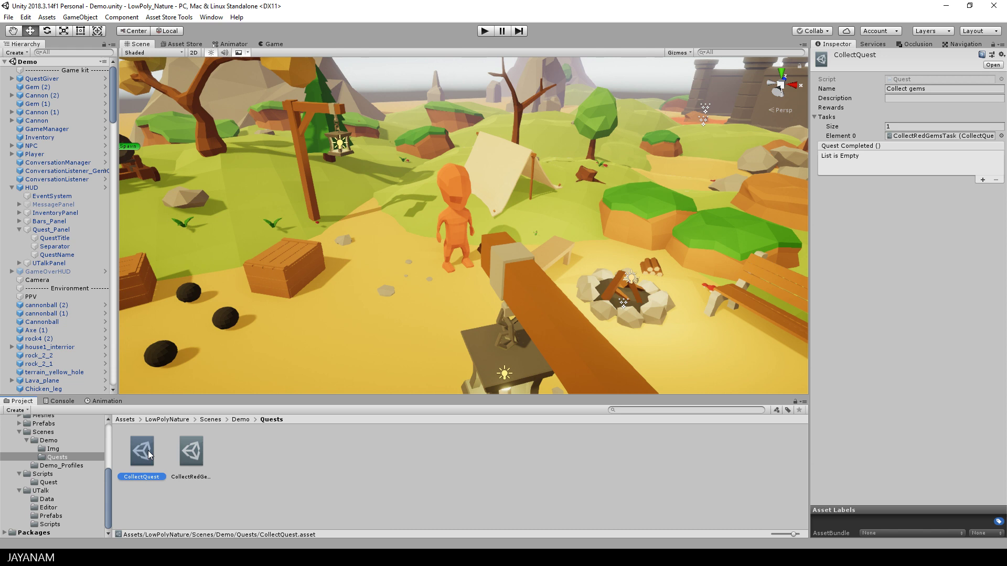
left_click(194, 459)
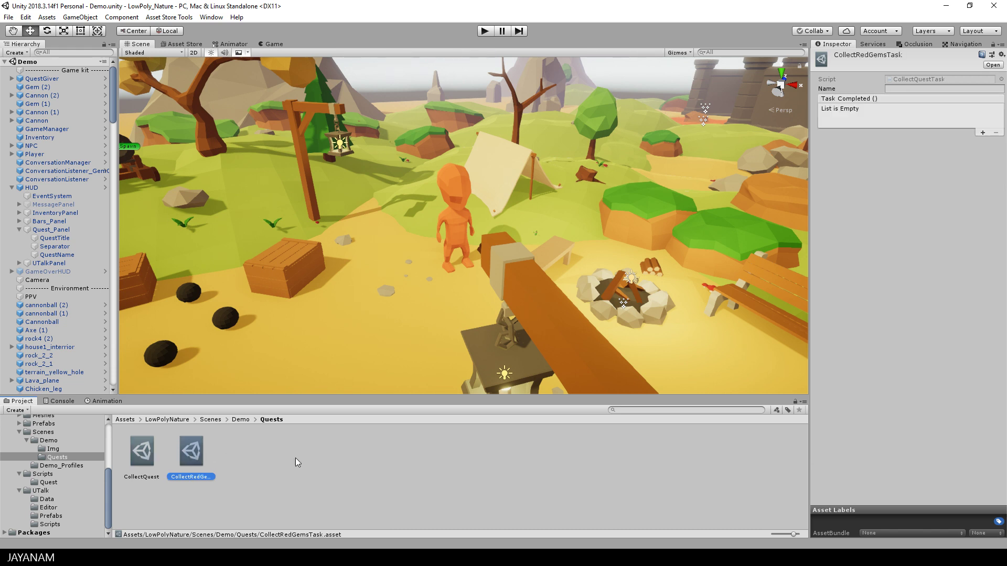
left_click(322, 454)
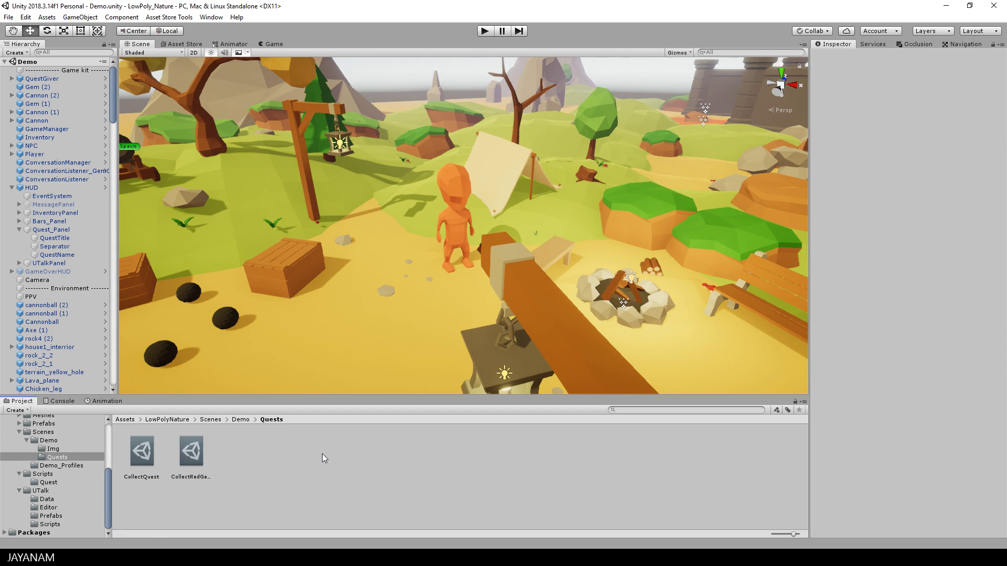
Create a Low Poly Game Kit Quest asset named MyQuest in the Quests folder.
right_click(300, 450)
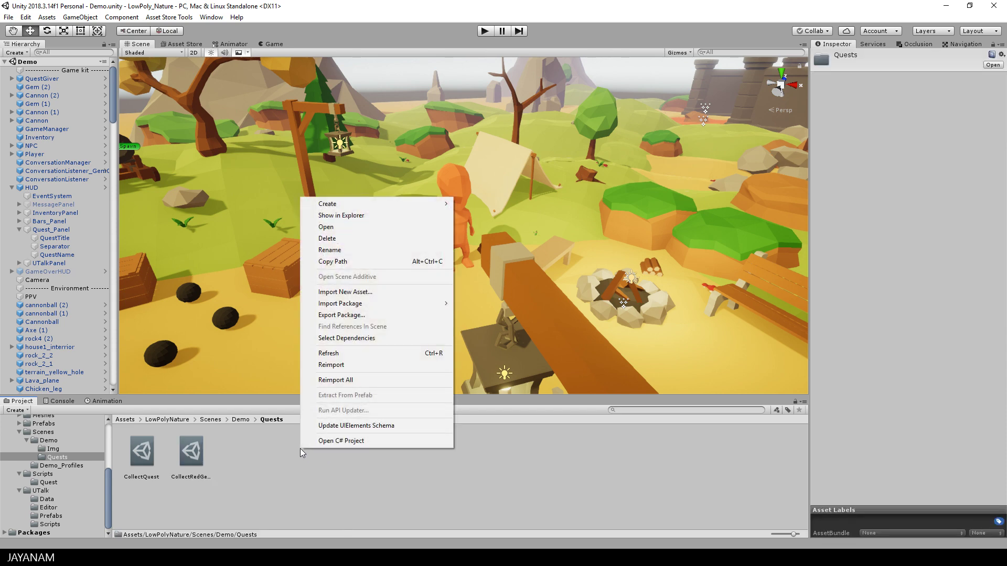
mouse_move(399, 204)
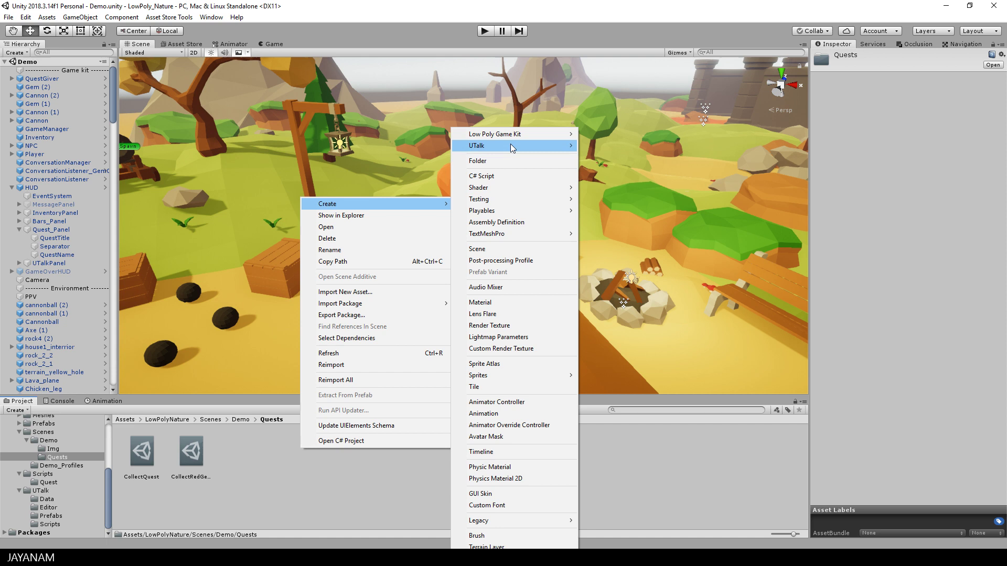
mouse_move(515, 135)
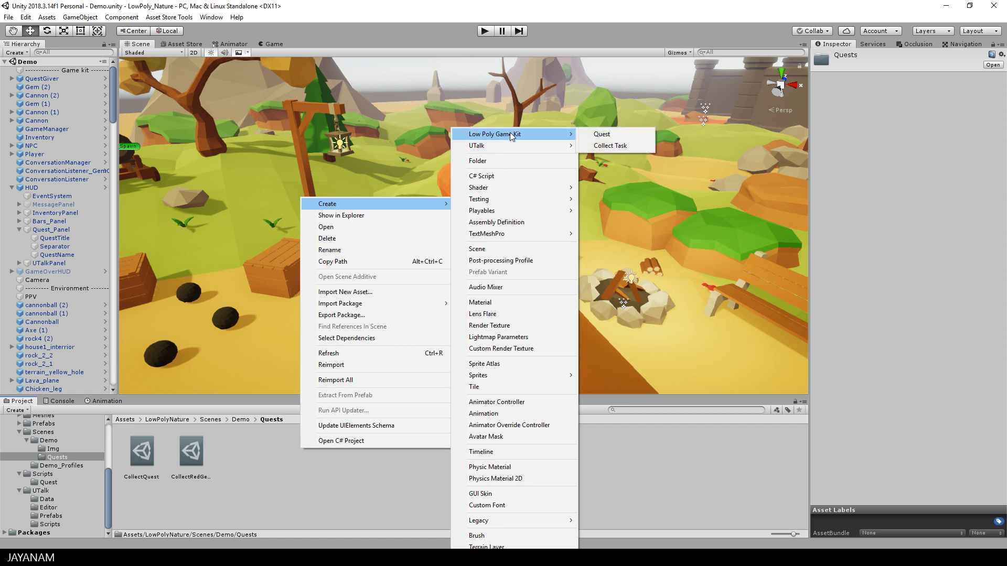
left_click(622, 133)
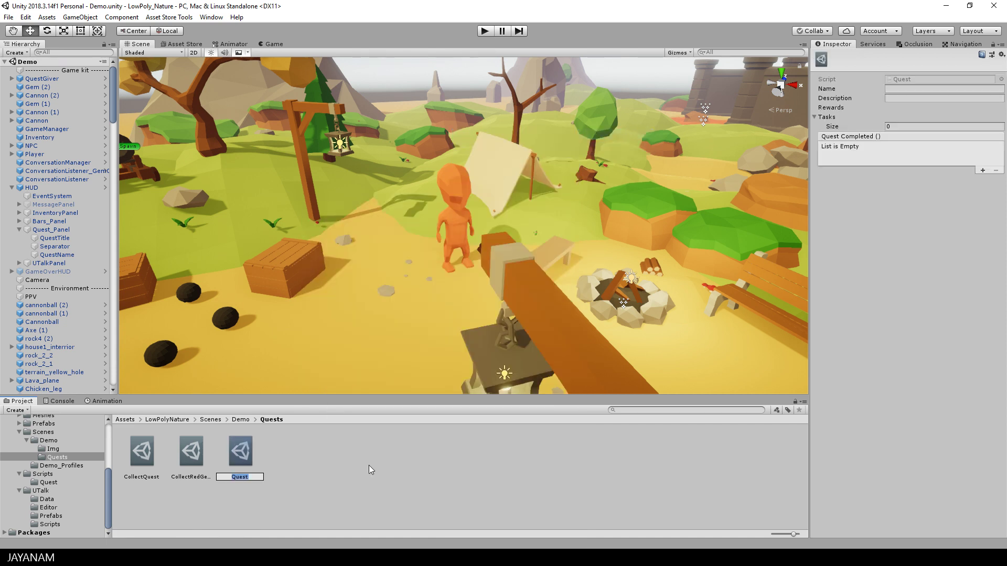
type("MyQuest")
key("Return")
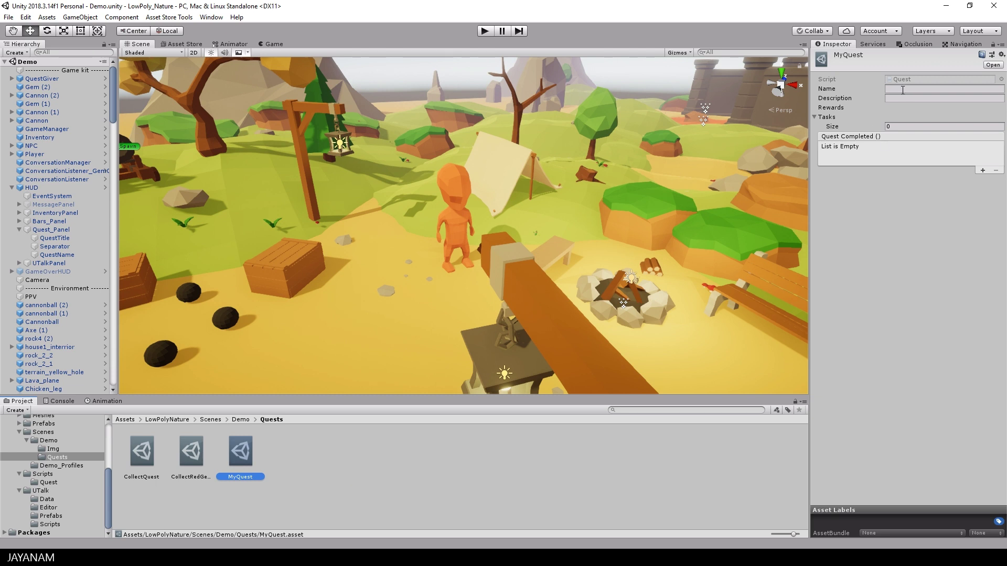
Set MyQuest's Tasks size to 1 in the Inspector.
left_click(903, 90)
left_click(913, 99)
left_click(899, 127)
type("1")
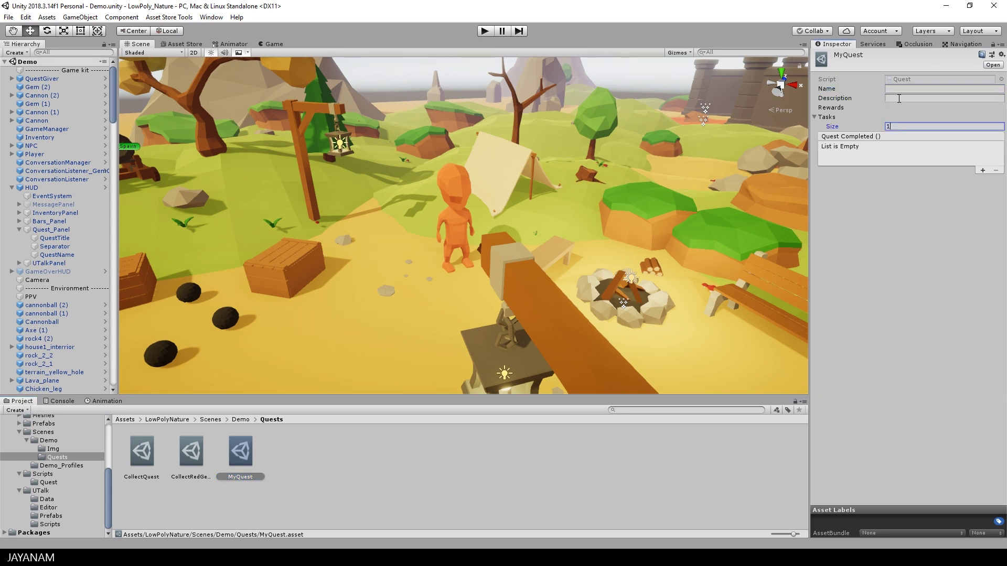
key("Return")
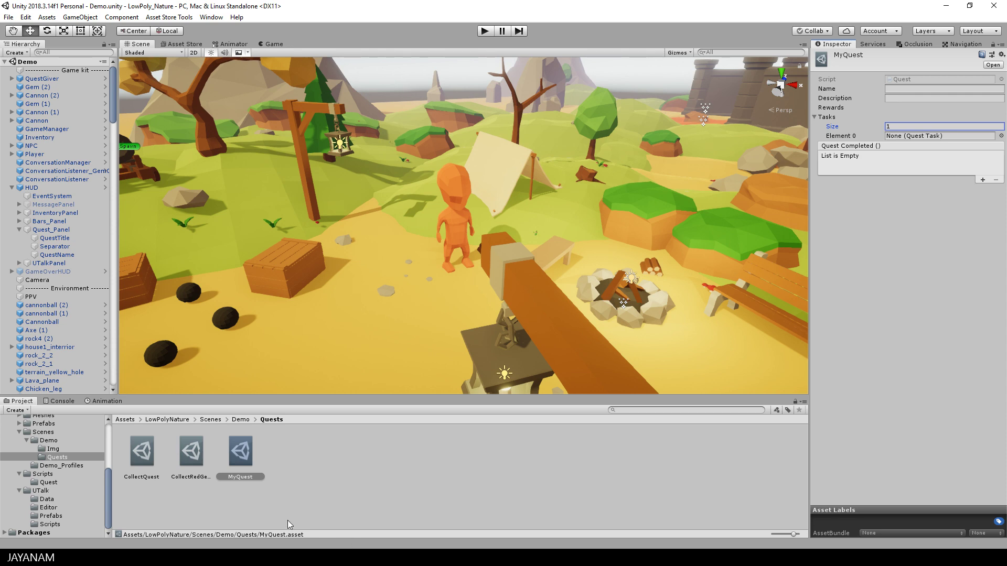
Create a Low Poly Game Kit Collect Task asset named CollectTask2.
right_click(317, 455)
mouse_move(376, 212)
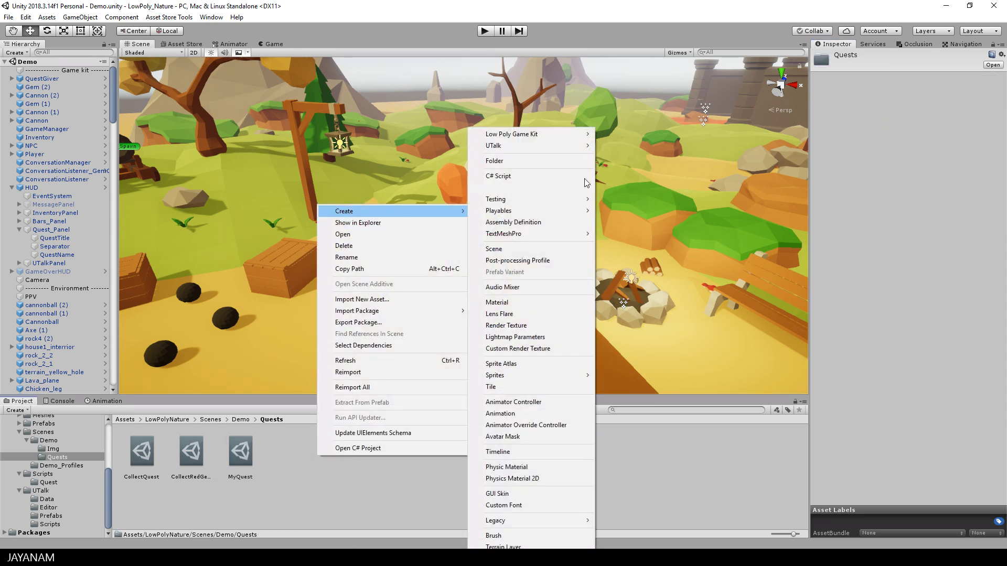
mouse_move(558, 136)
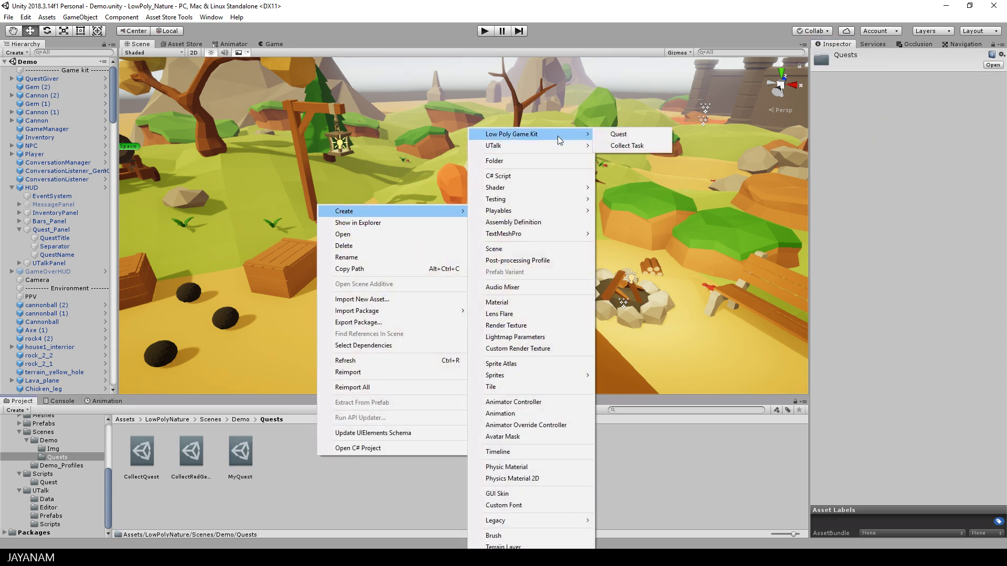
left_click(635, 146)
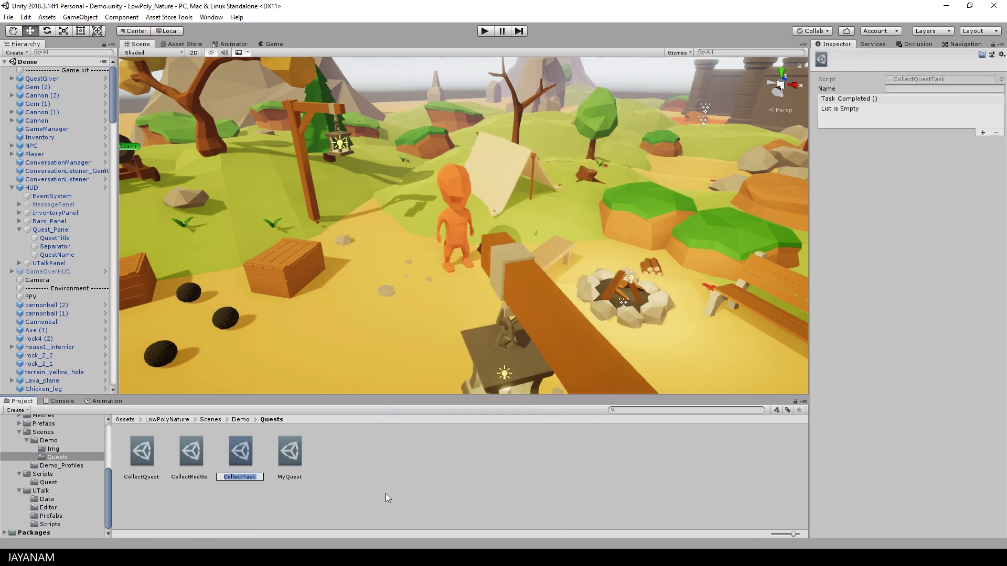
key("End")
type("2")
key("Return")
Assign CollectTask2 to MyQuest's Element 0, then select both assets.
left_click(293, 457)
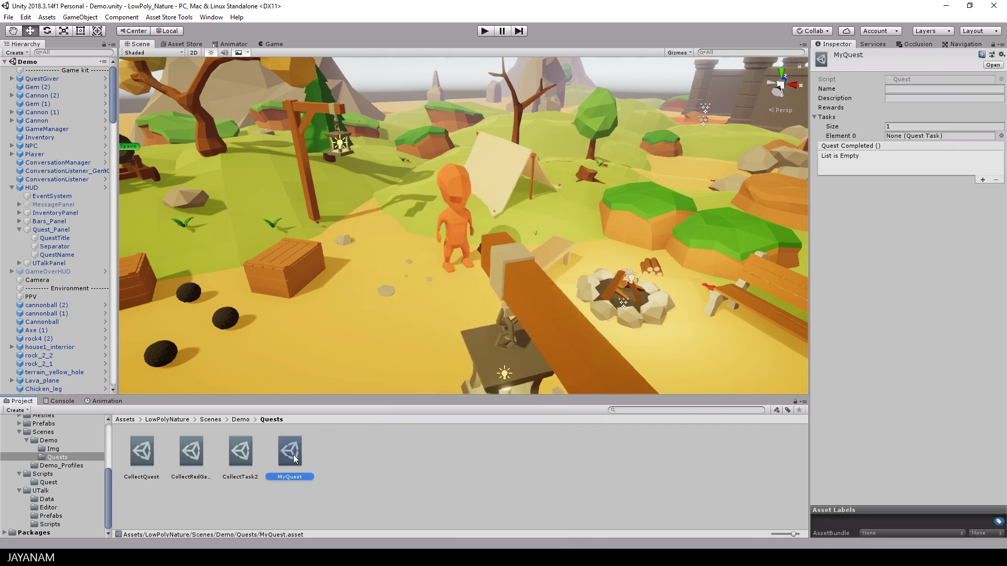
left_click_drag(241, 457, 917, 138)
left_click(240, 452)
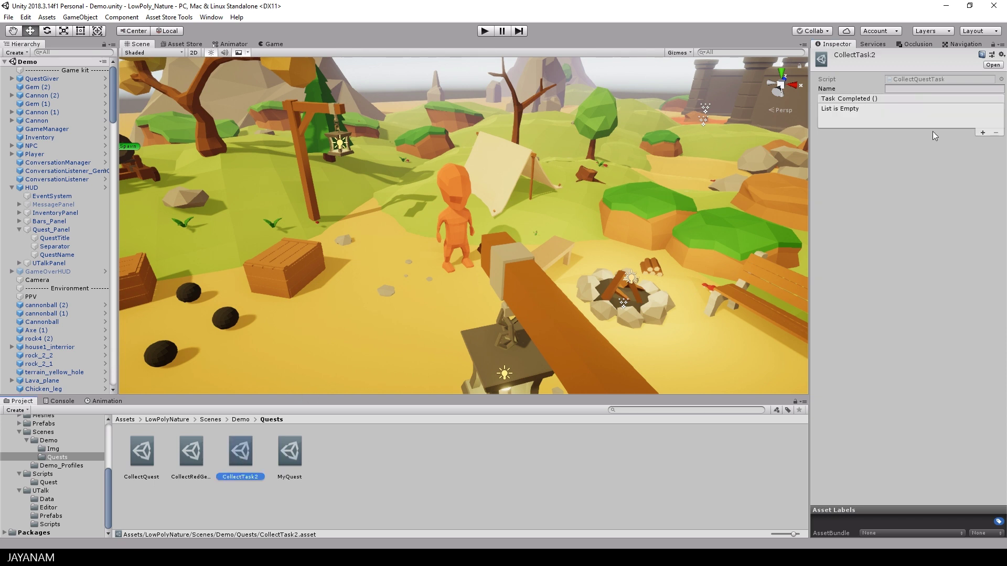
left_click(902, 90)
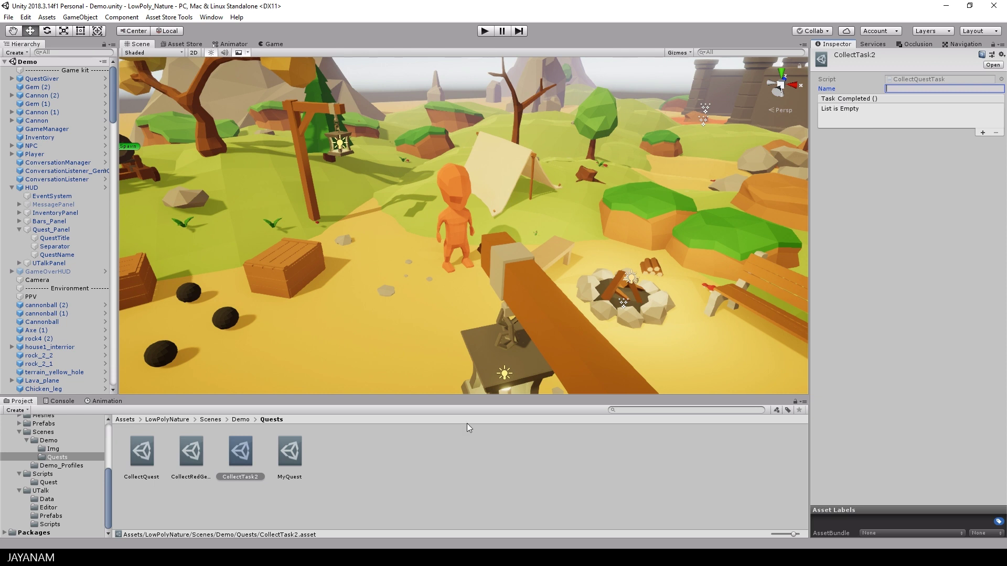
left_click(293, 453, "ctrl")
Delete MyQuest and CollectTask2, then check ConversationListener_GemQuest's AcceptGemQuest tag.
key("Delete")
key("Return")
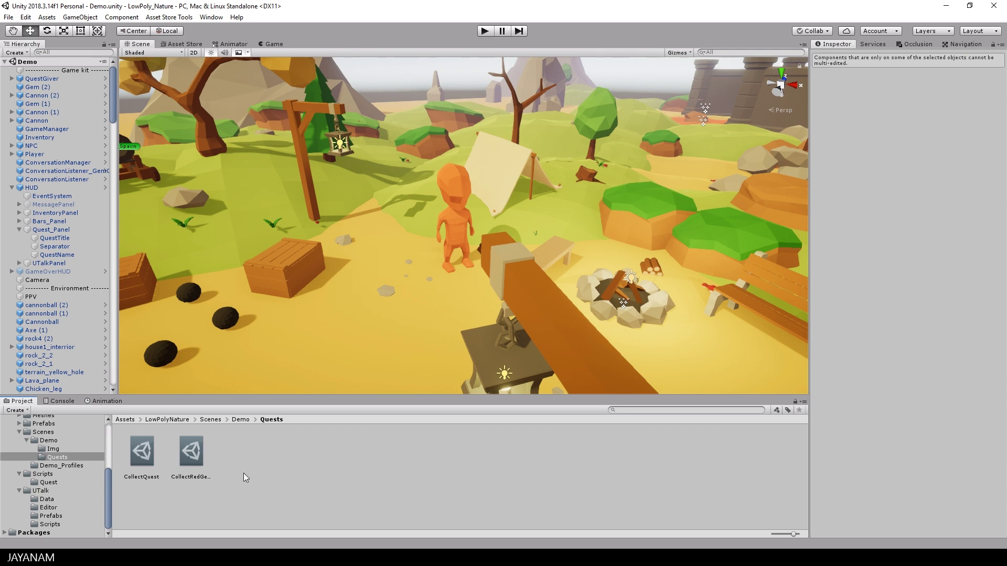
left_click(66, 171)
left_click_drag(117, 184, 171, 184)
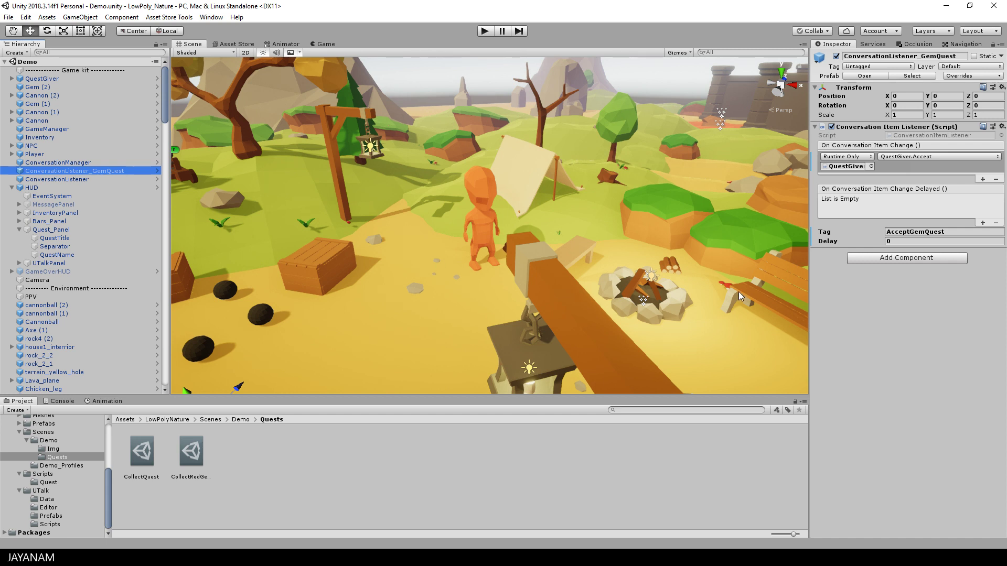
left_click(915, 232)
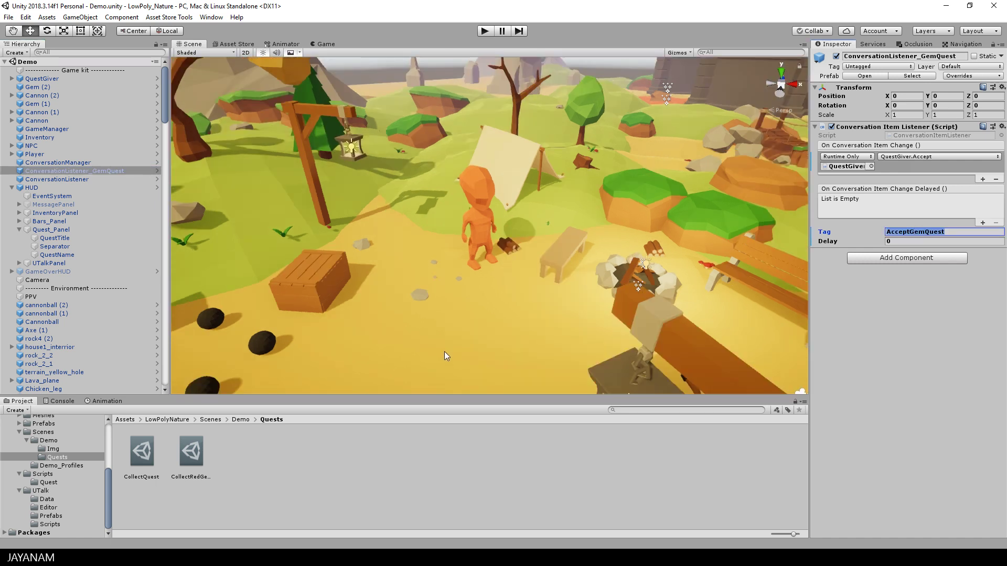
Browse from the UTalk folder to LowPolyNature/Scenes, where UTalk_DB is stored.
left_click(41, 492)
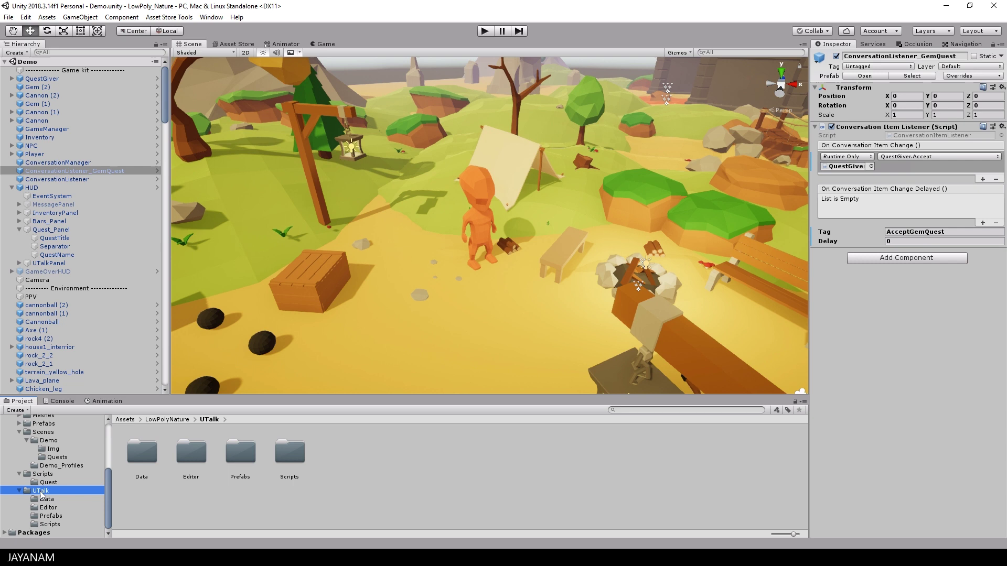
scroll(49, 502, "up", 4)
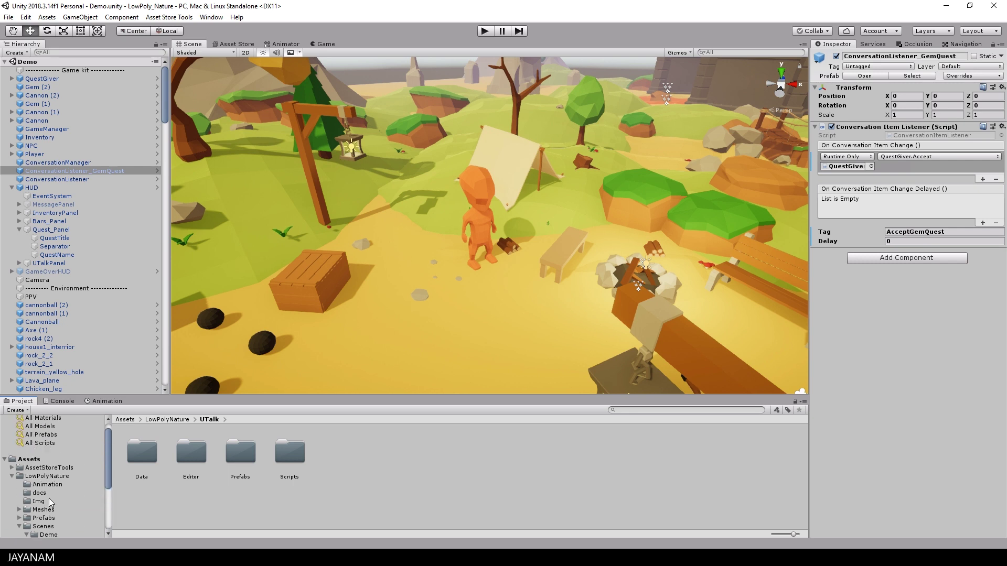
left_click(42, 526)
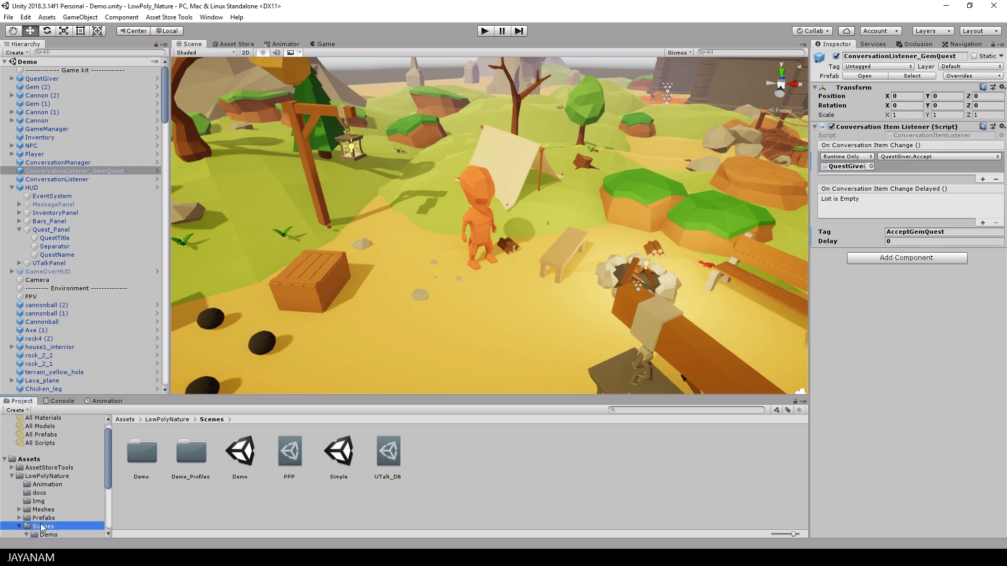
double_click(392, 452)
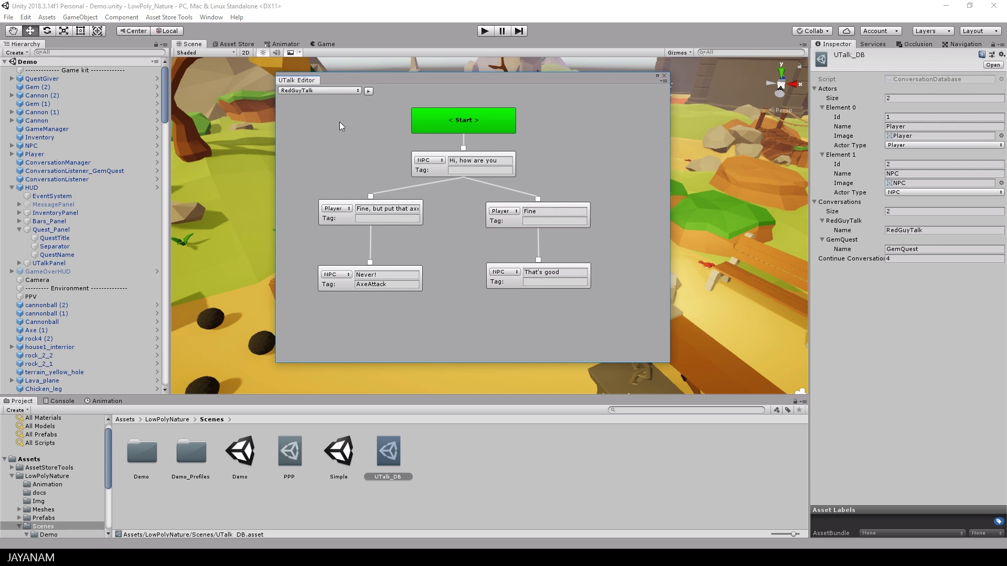
left_click(323, 91)
left_click(311, 114)
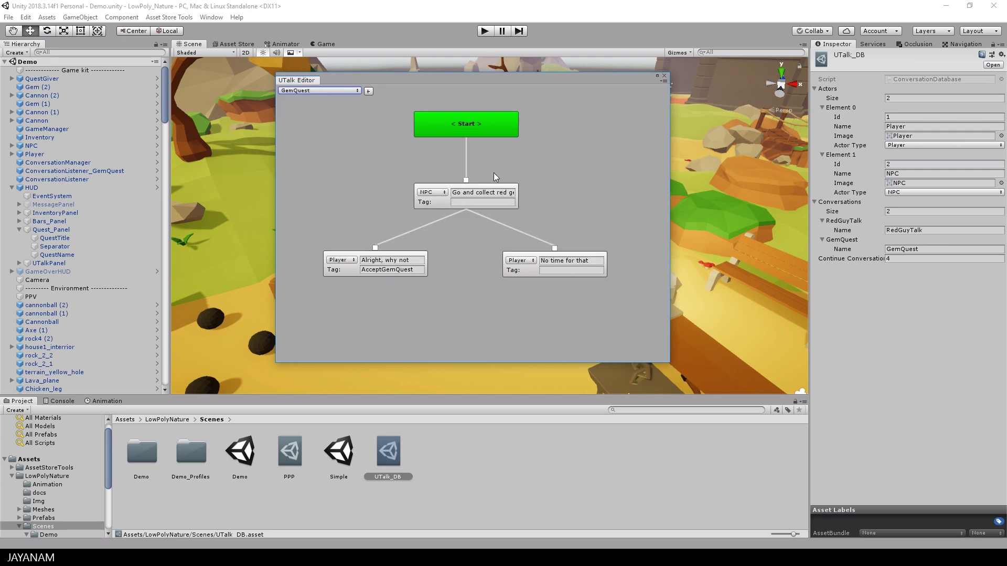
left_click(387, 269)
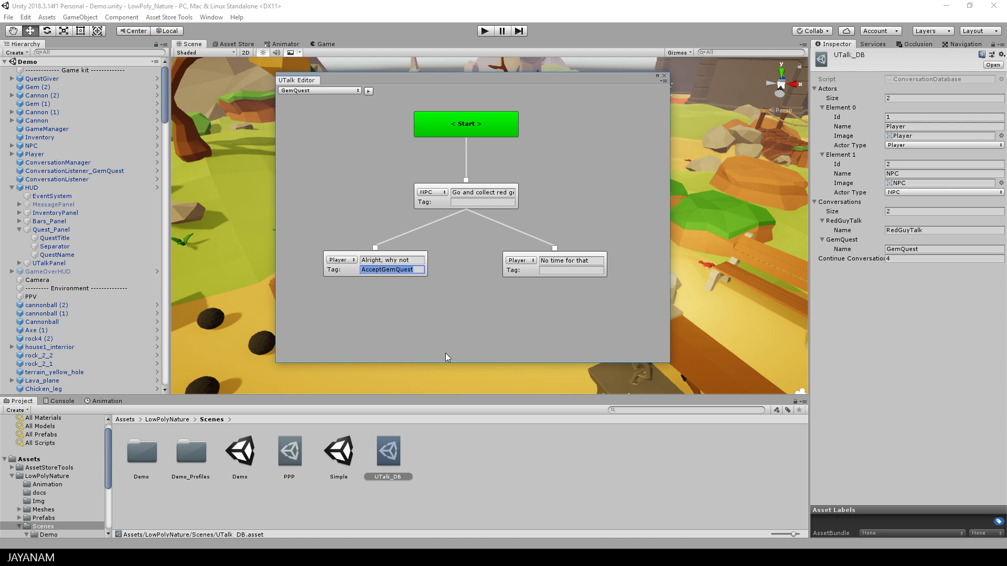
left_click(664, 75)
Select ConversationListener_GemQuest, check its AcceptGemQuest tag, and keep QuestGiver > Accept () as its function.
left_click(74, 171)
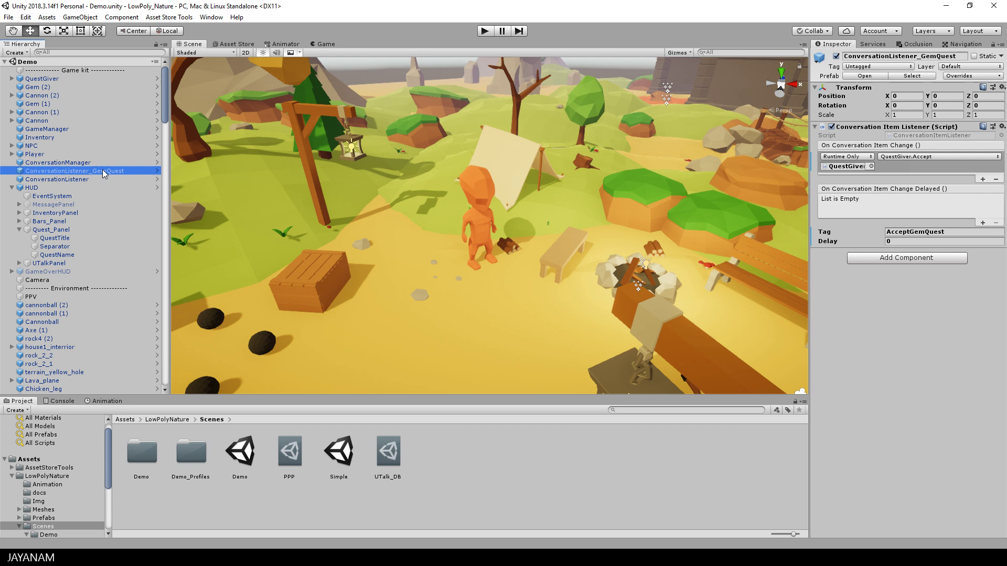
left_click(897, 236)
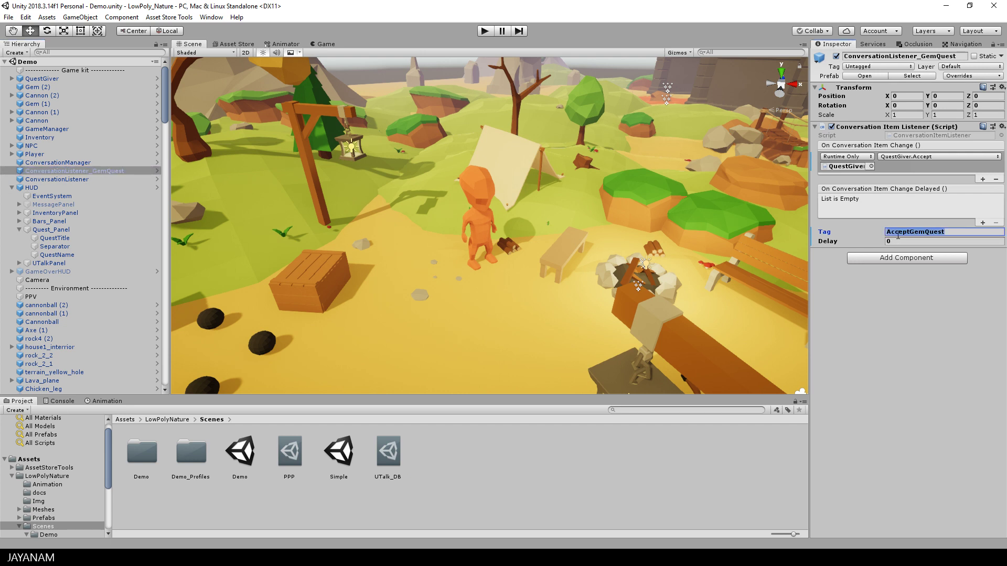
left_click(919, 157)
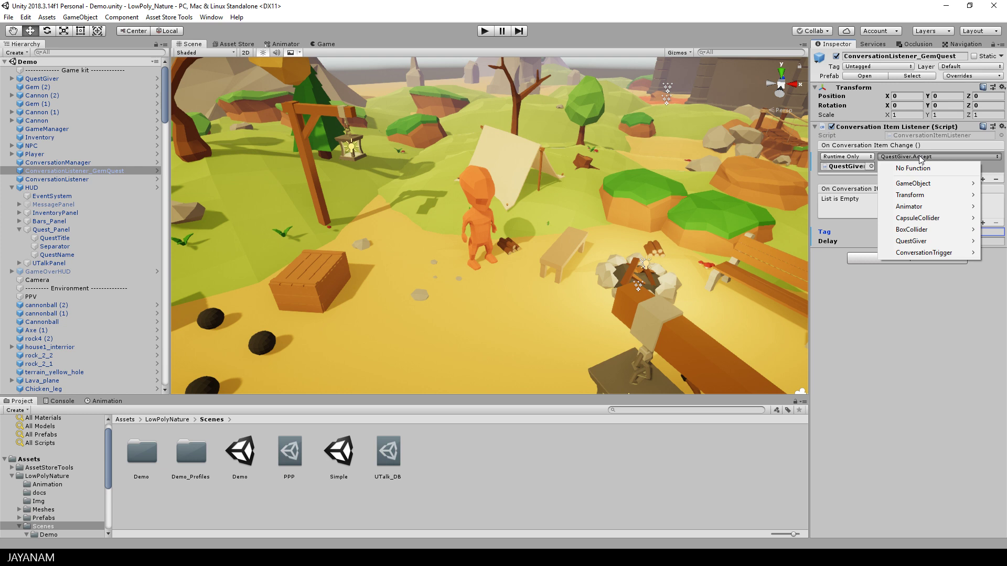
mouse_move(928, 243)
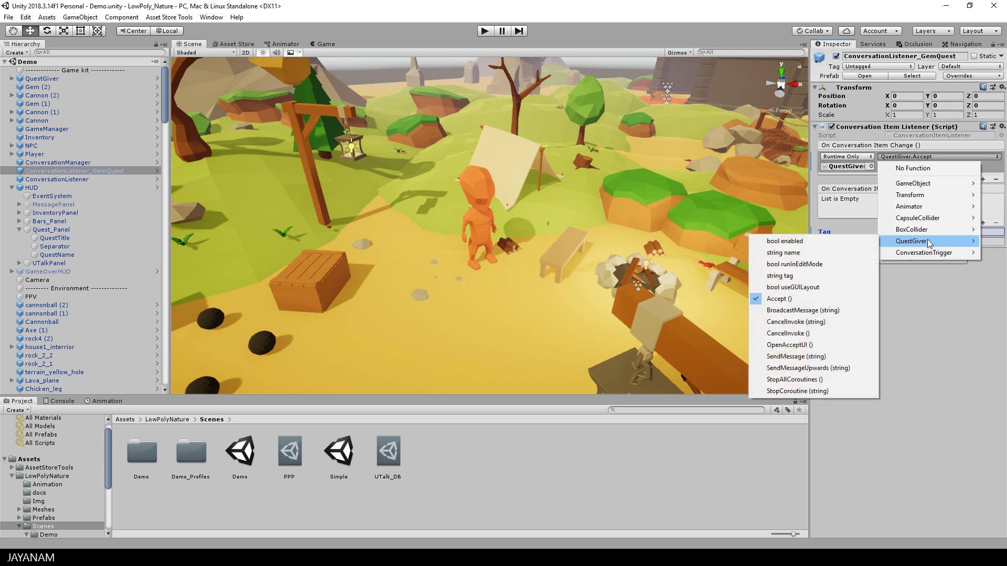
left_click(797, 303)
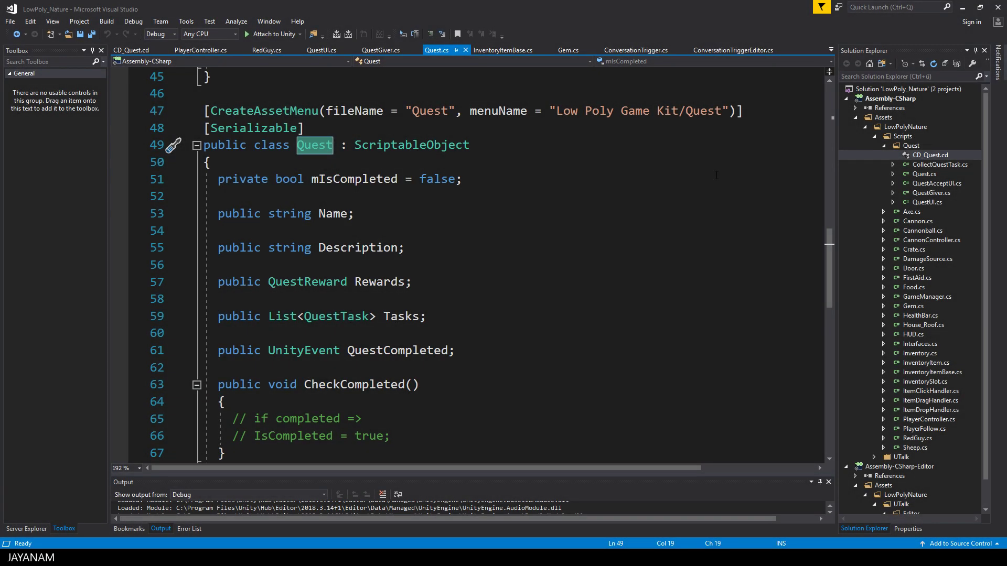
Examine Quest's CreateAssetMenu attribute and its 'Low Poly Game Kit/Quest' menu path.
left_click_drag(744, 111, 205, 111)
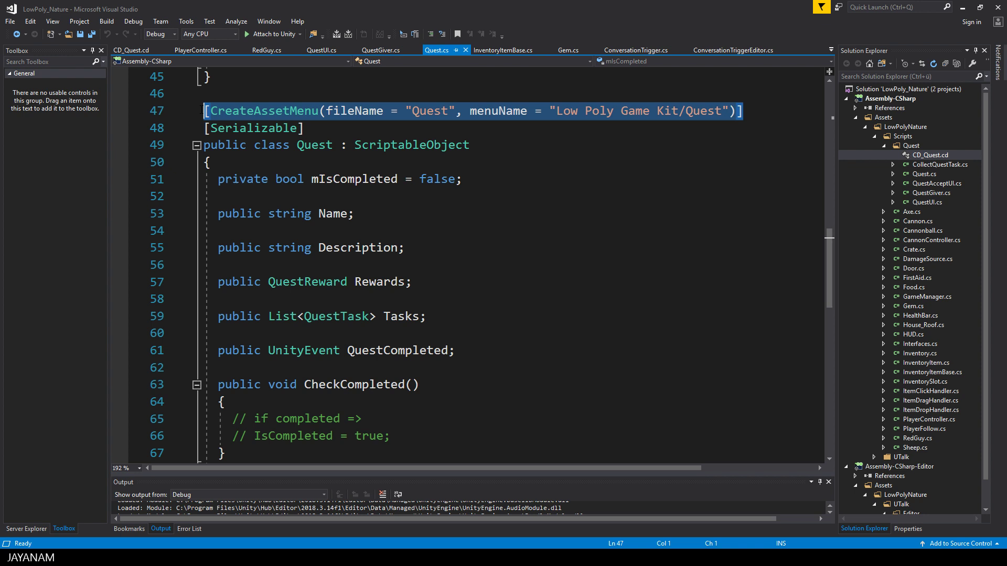
left_click(427, 111)
double_click(427, 111)
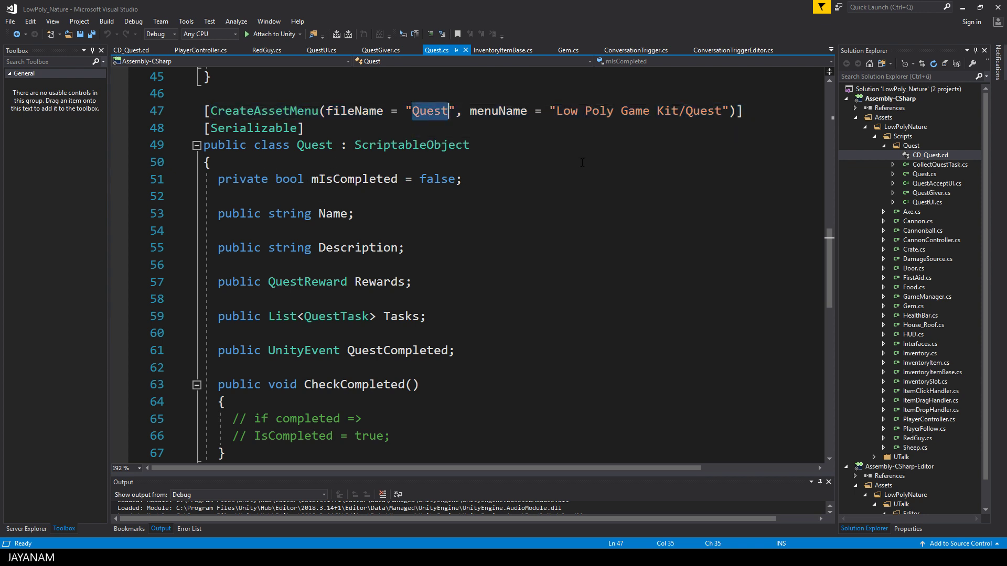
left_click_drag(549, 111, 728, 110)
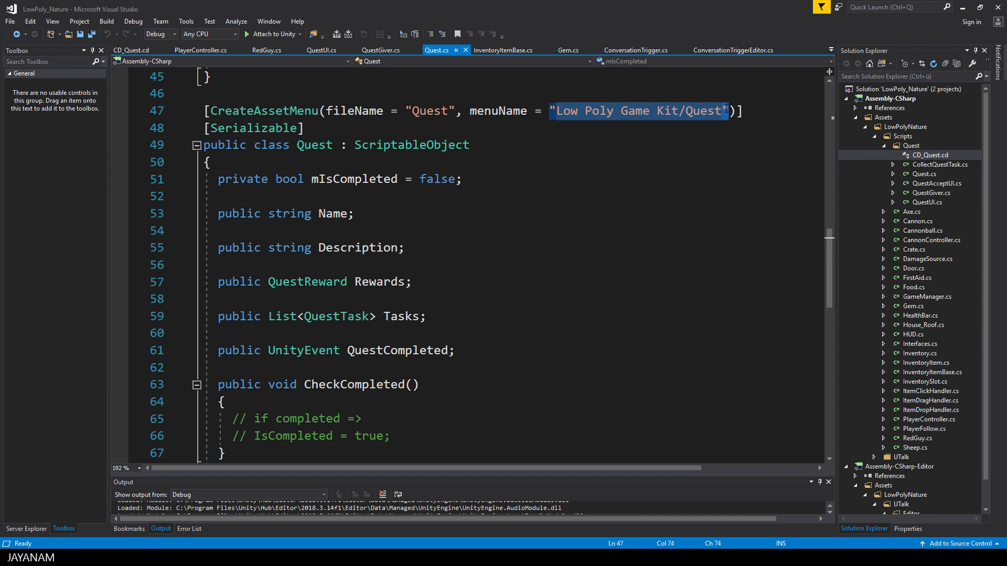
left_click_drag(556, 111, 721, 111)
Go to the definition of QuestTask, the Tasks list type, with F12.
scroll(660, 266, "down", 2)
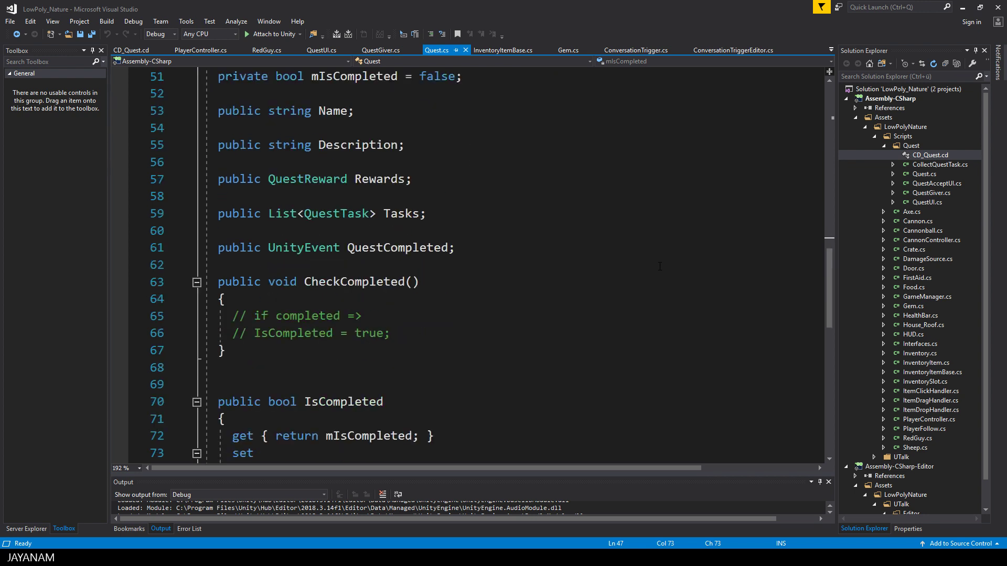
double_click(357, 282)
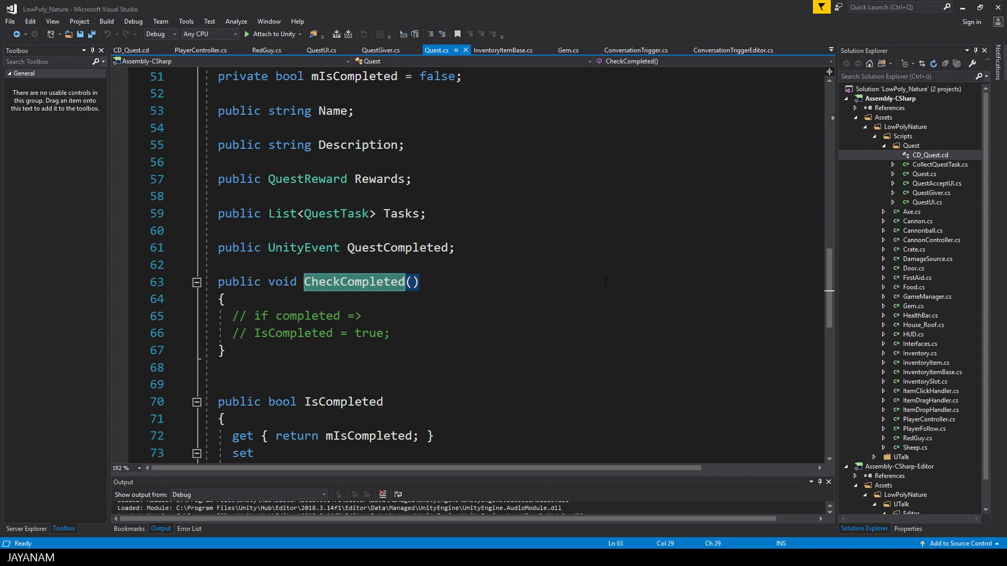
double_click(336, 213)
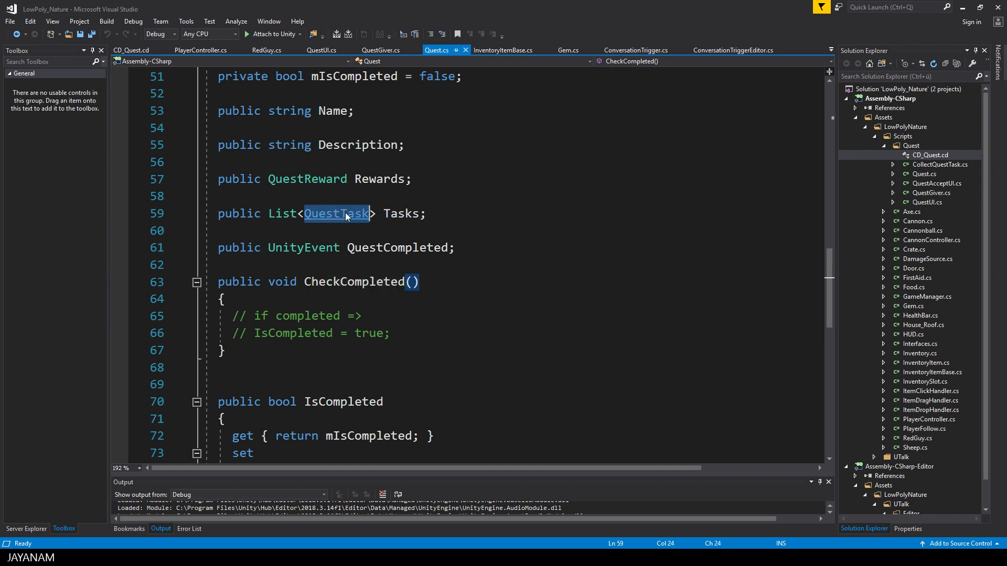
key("F12")
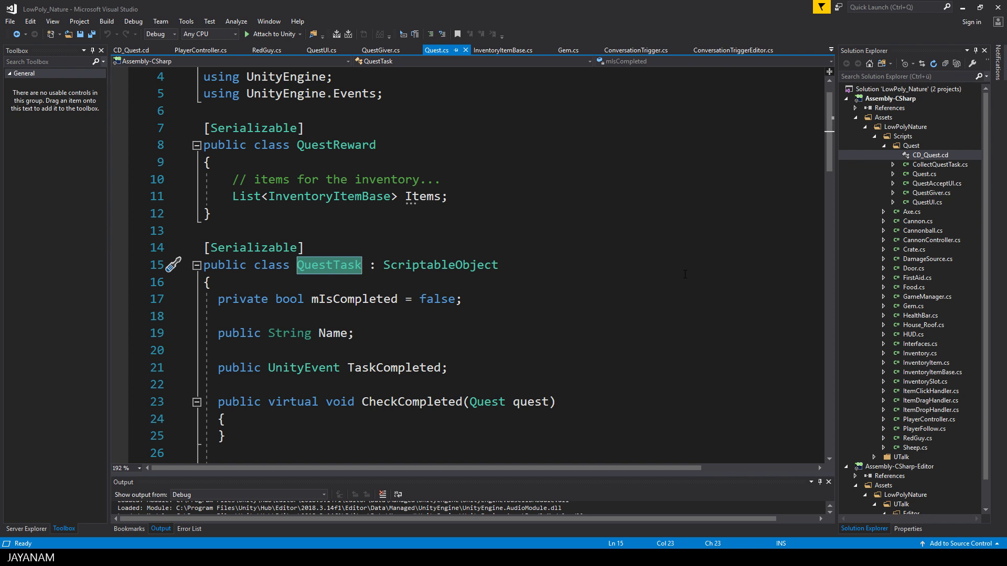
scroll(685, 275, "down", 1)
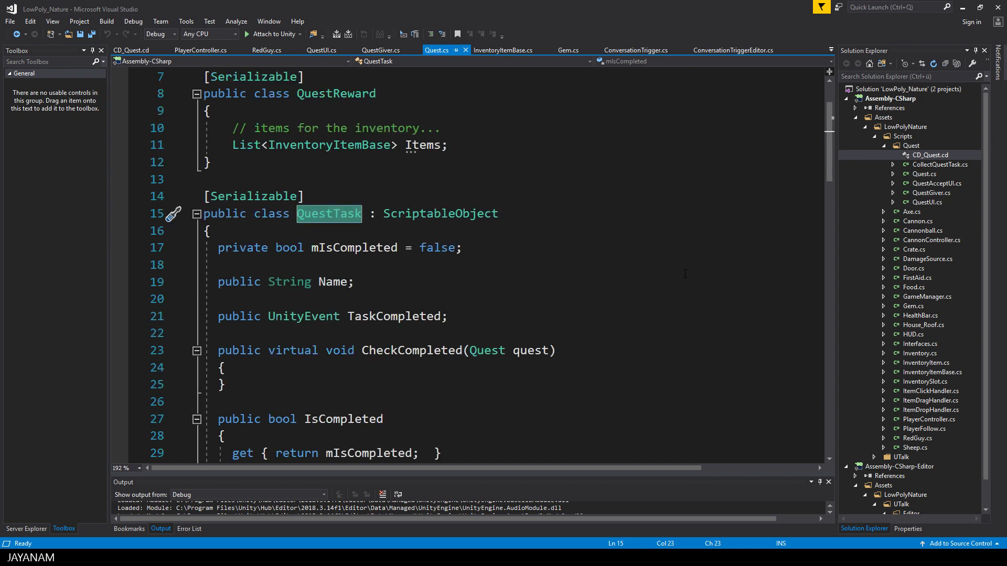
Open CollectQuestTask.cs from Solution Explorer to view its CheckCompleted override.
double_click(924, 166)
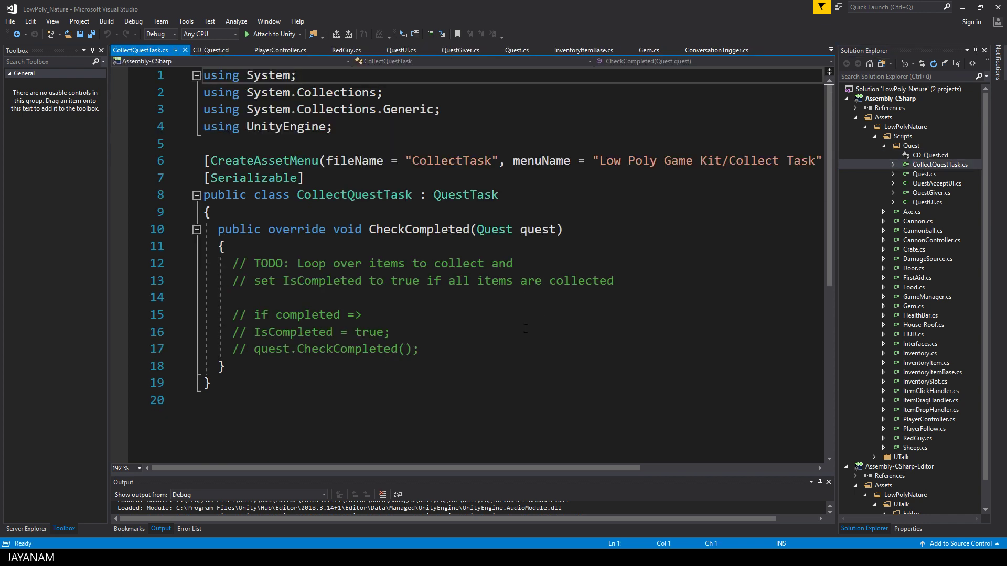